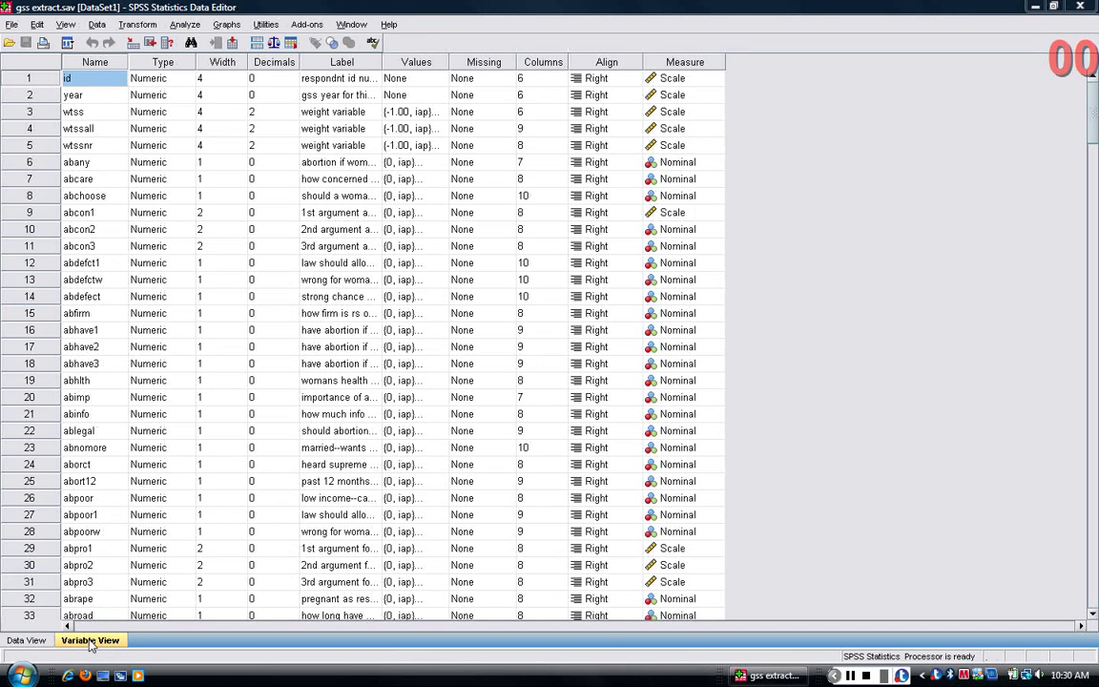
- In Data View, select cases 5–7 and then the year and wtss columns
click(27, 641)
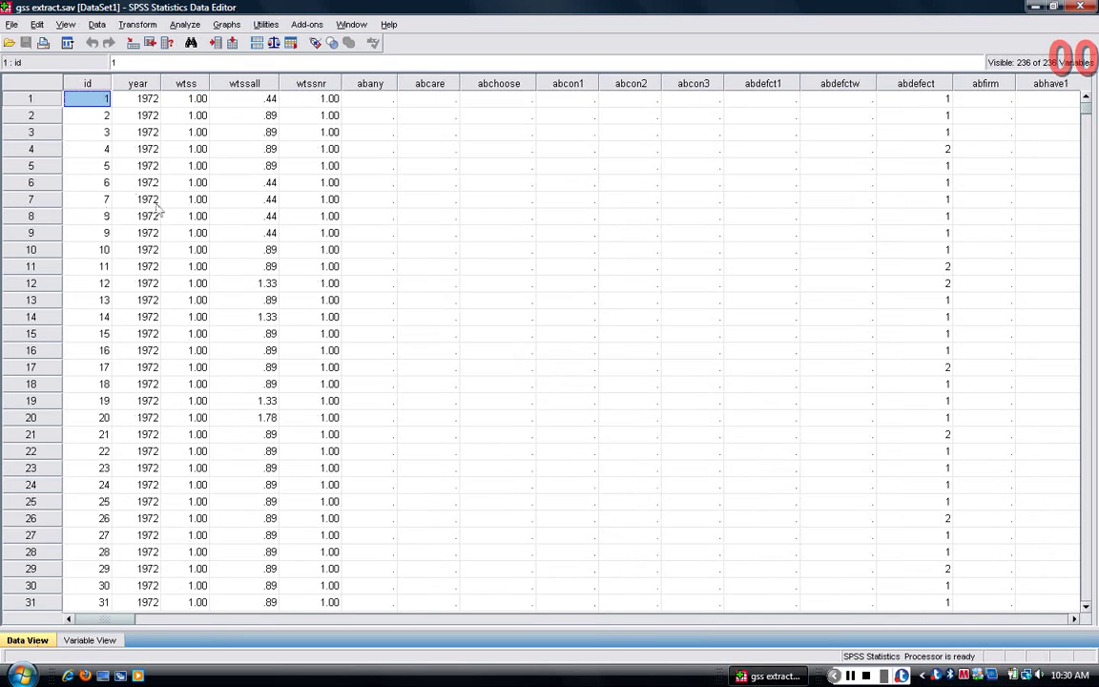
click(36, 167)
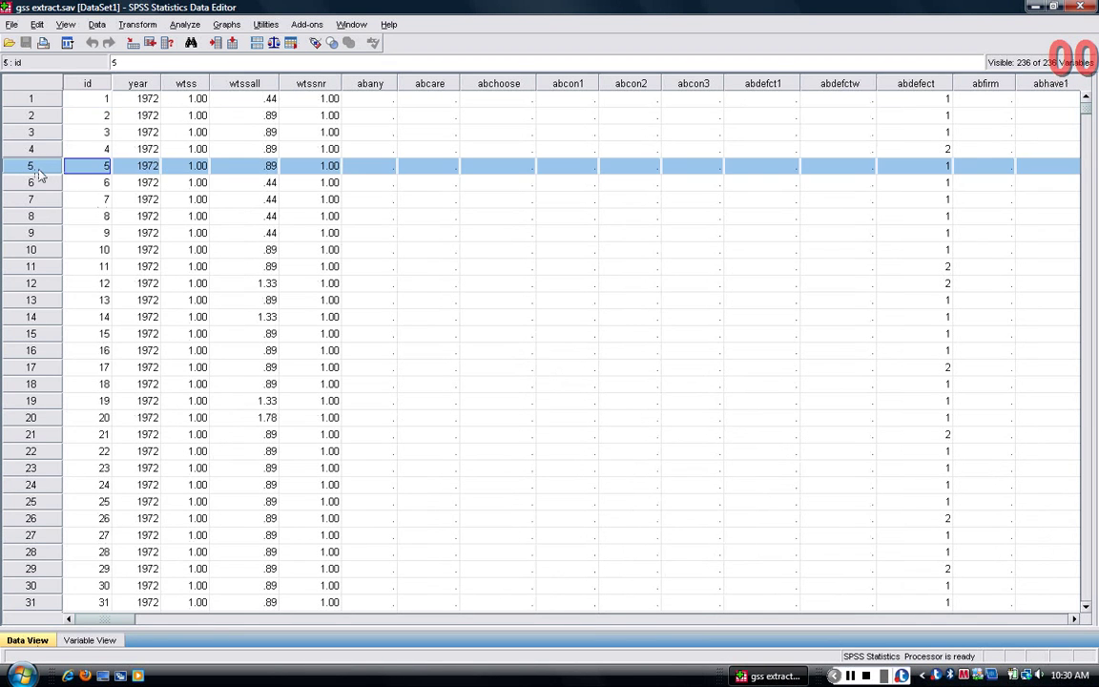
click(38, 183)
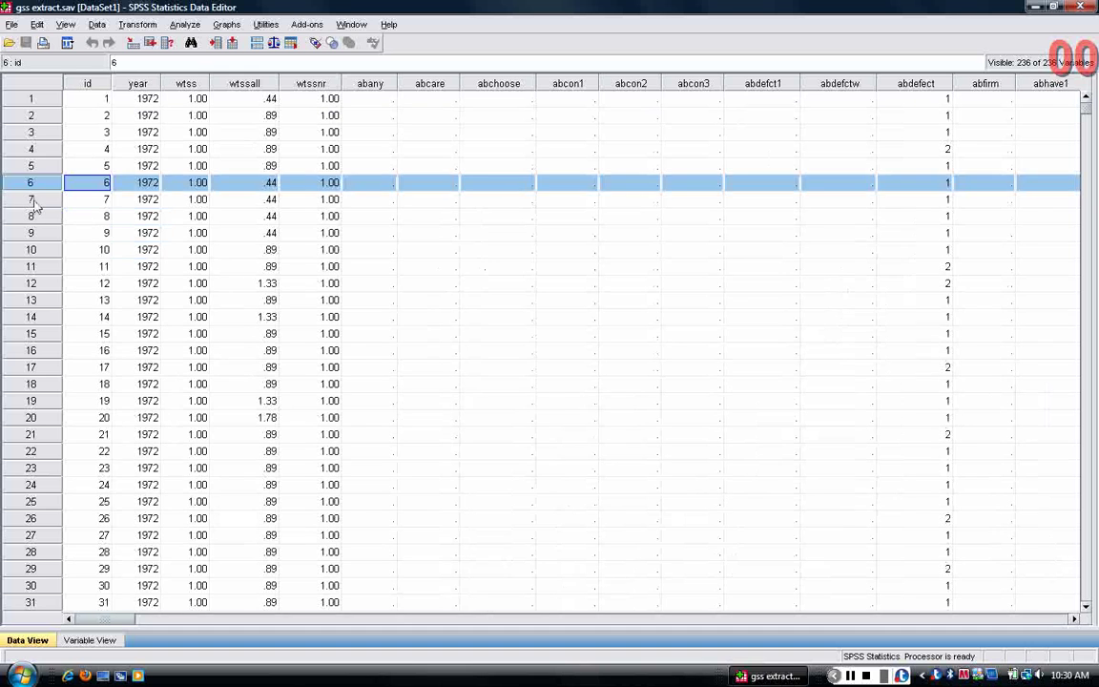
click(31, 200)
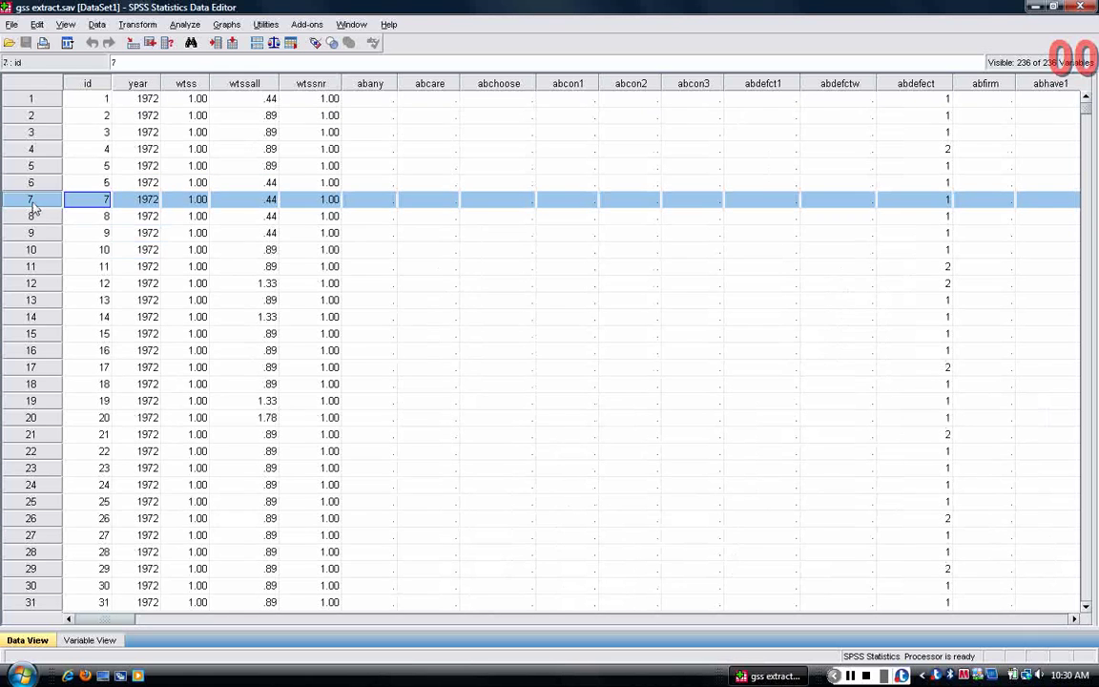
click(130, 83)
click(187, 84)
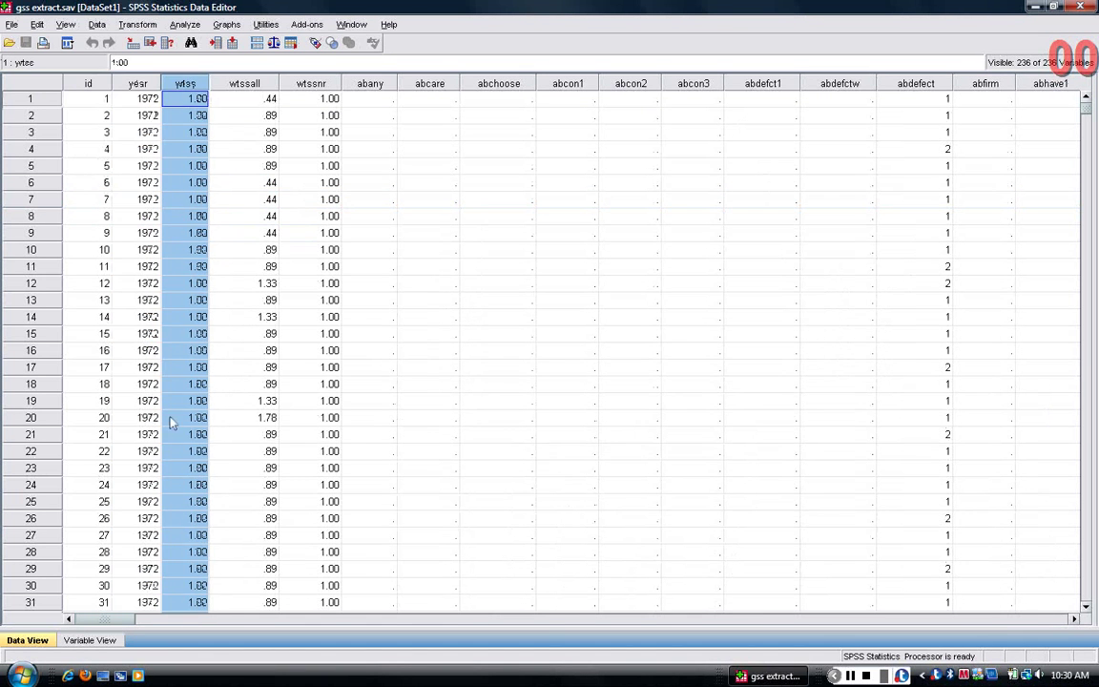
- Back in Variable View, select the variable names from id through abdefct1
click(90, 641)
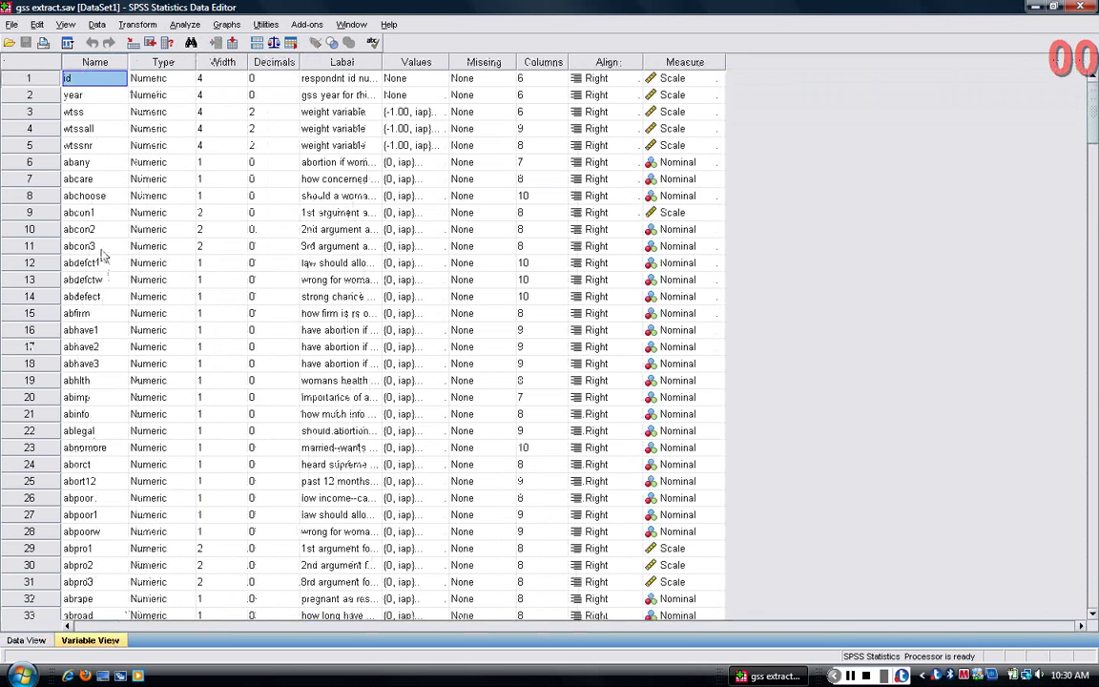
click(86, 129)
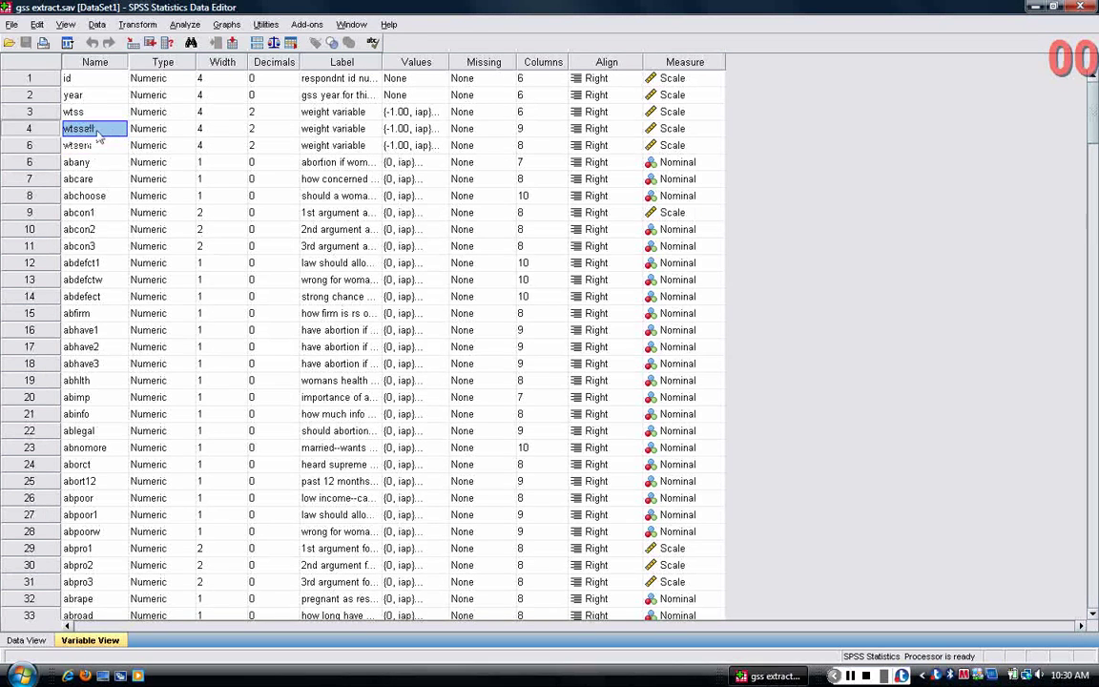
drag(86, 78, 97, 270)
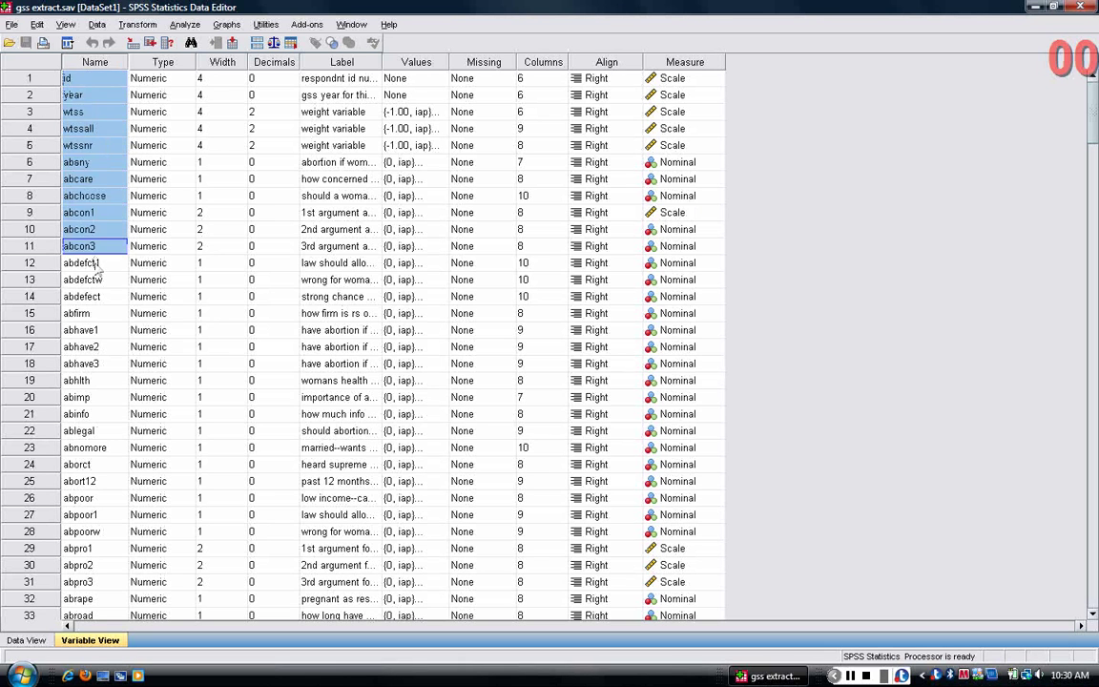
click(95, 266)
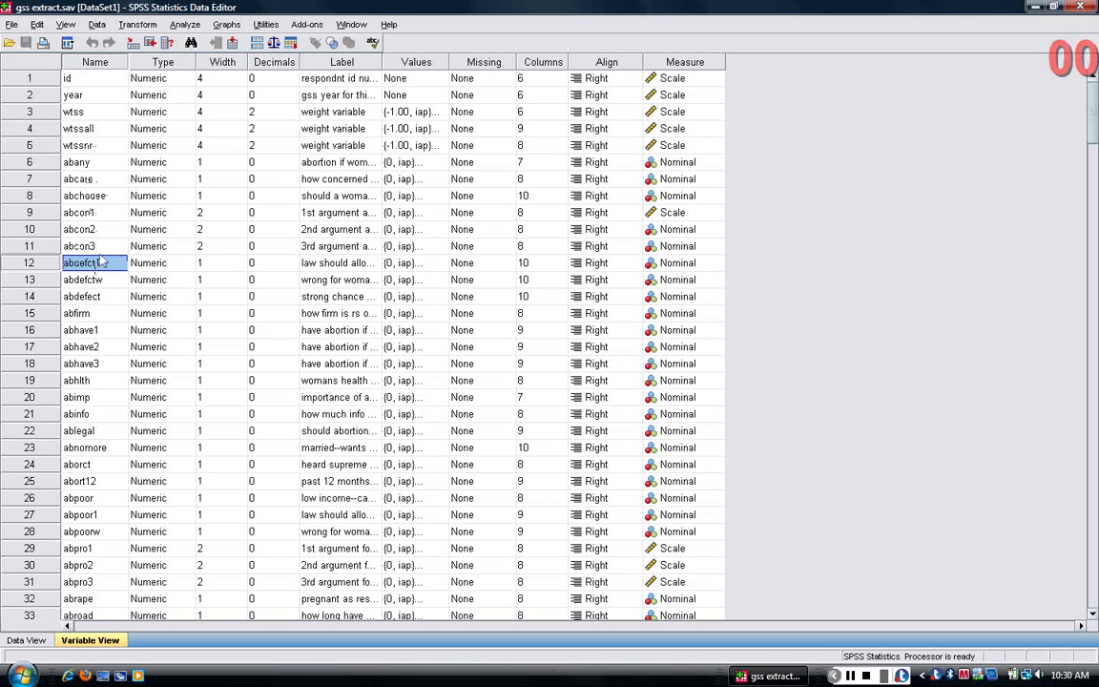
- Inspect the wtss variables' Width and Decimals cells, then widen the Label column to show full descriptions
click(219, 62)
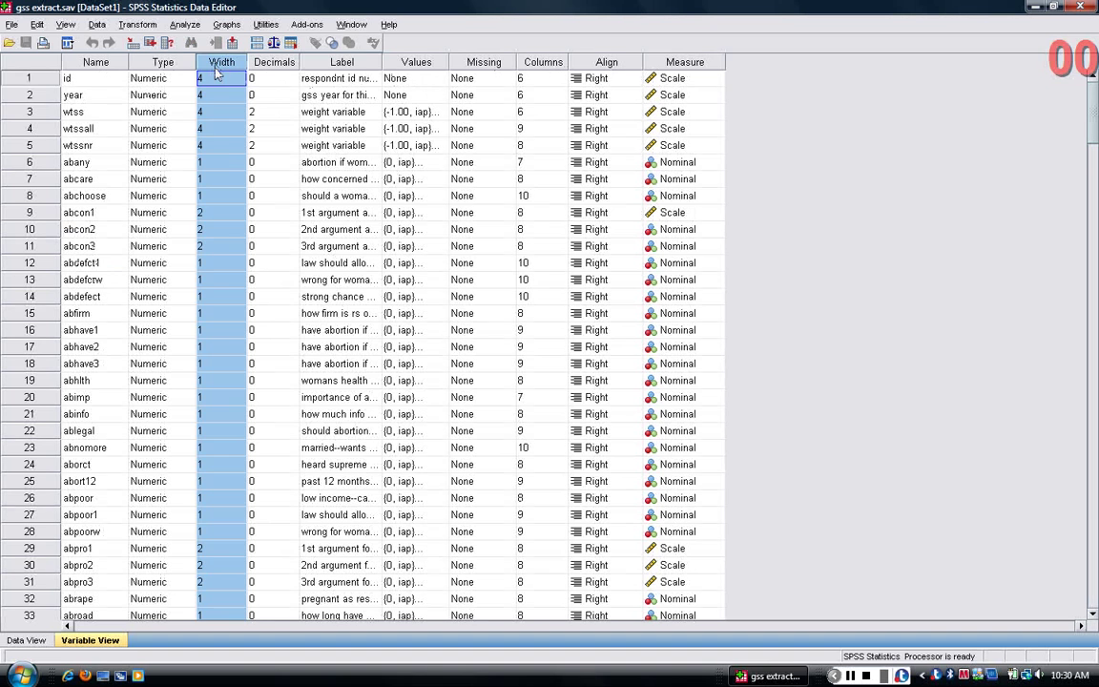
click(219, 145)
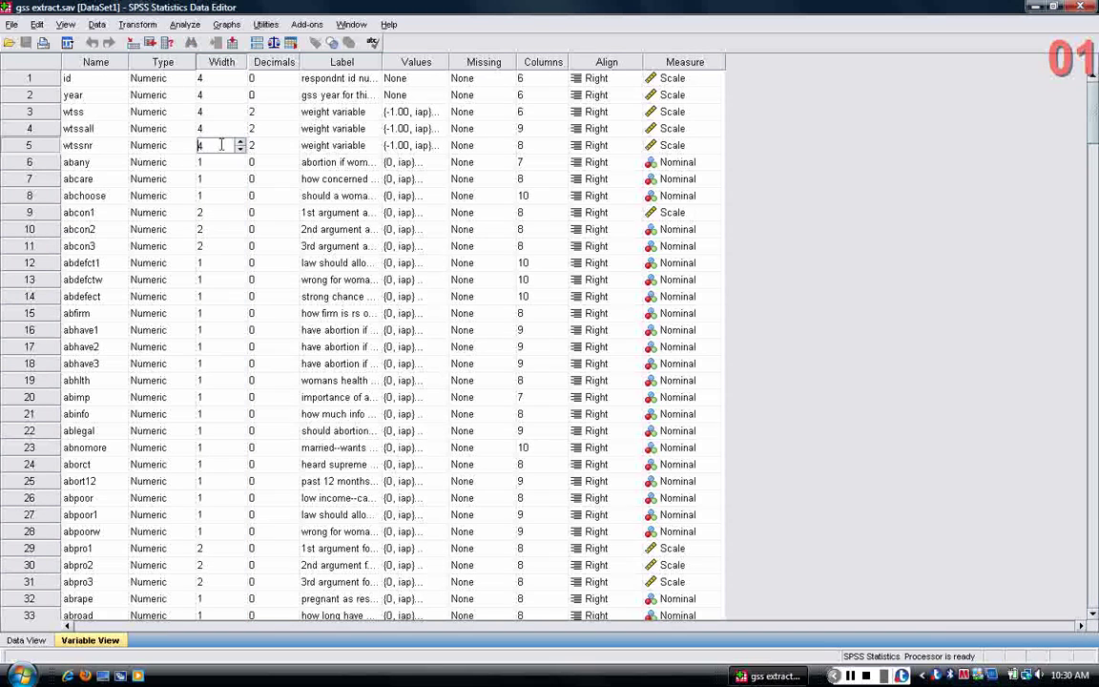
click(216, 128)
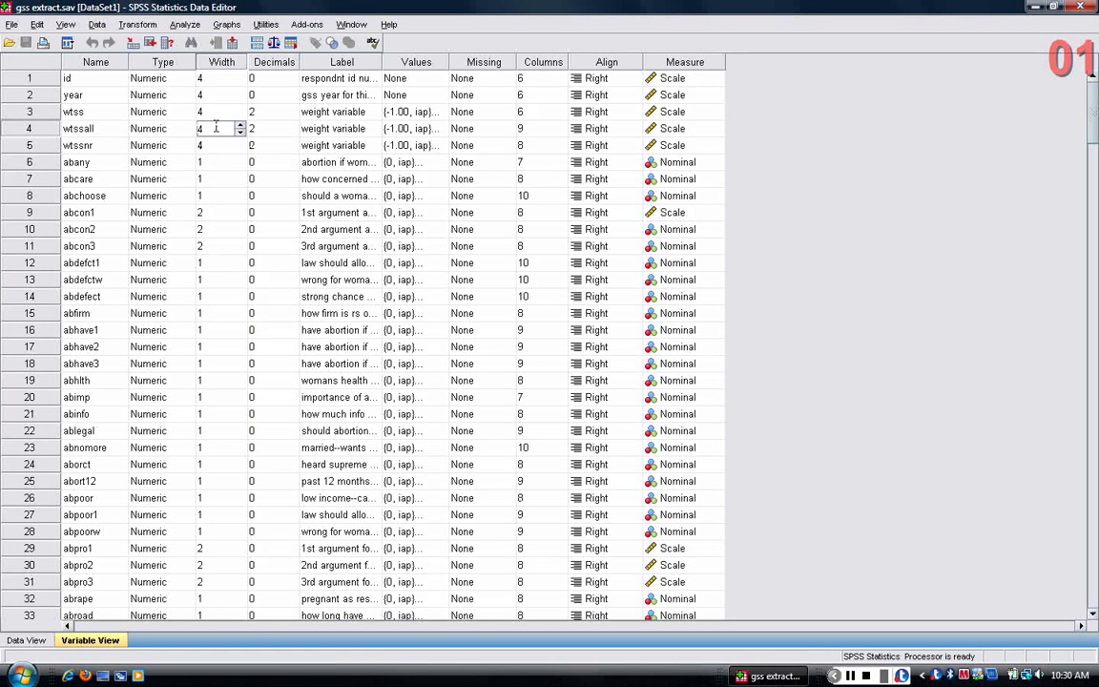
click(264, 128)
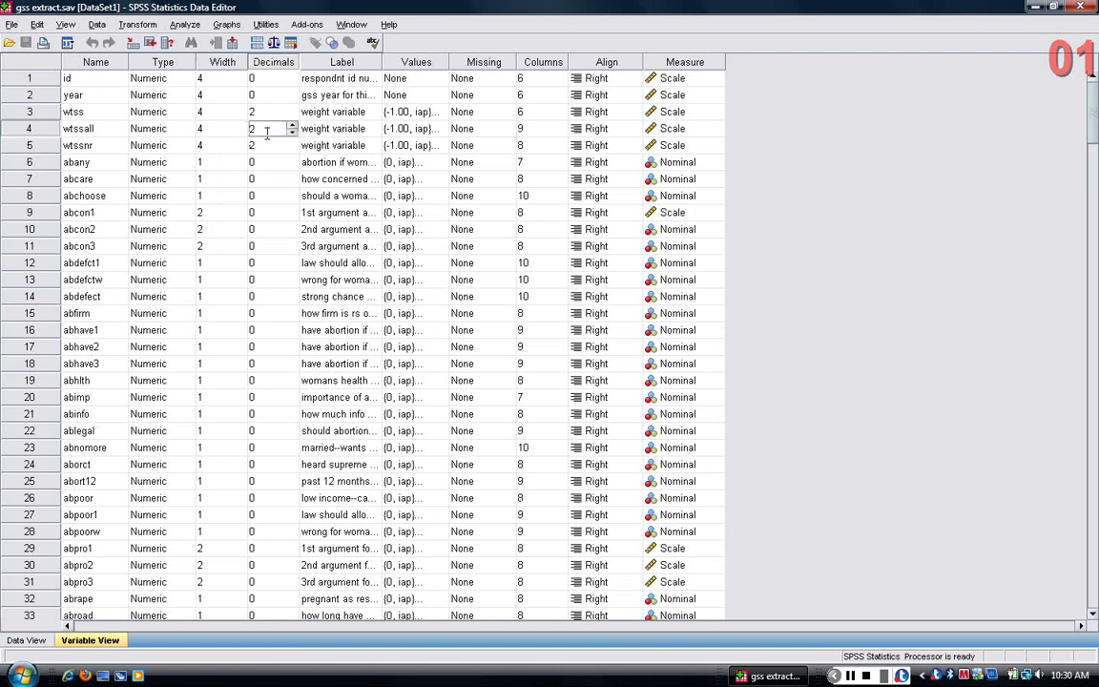
click(244, 62)
click(256, 111)
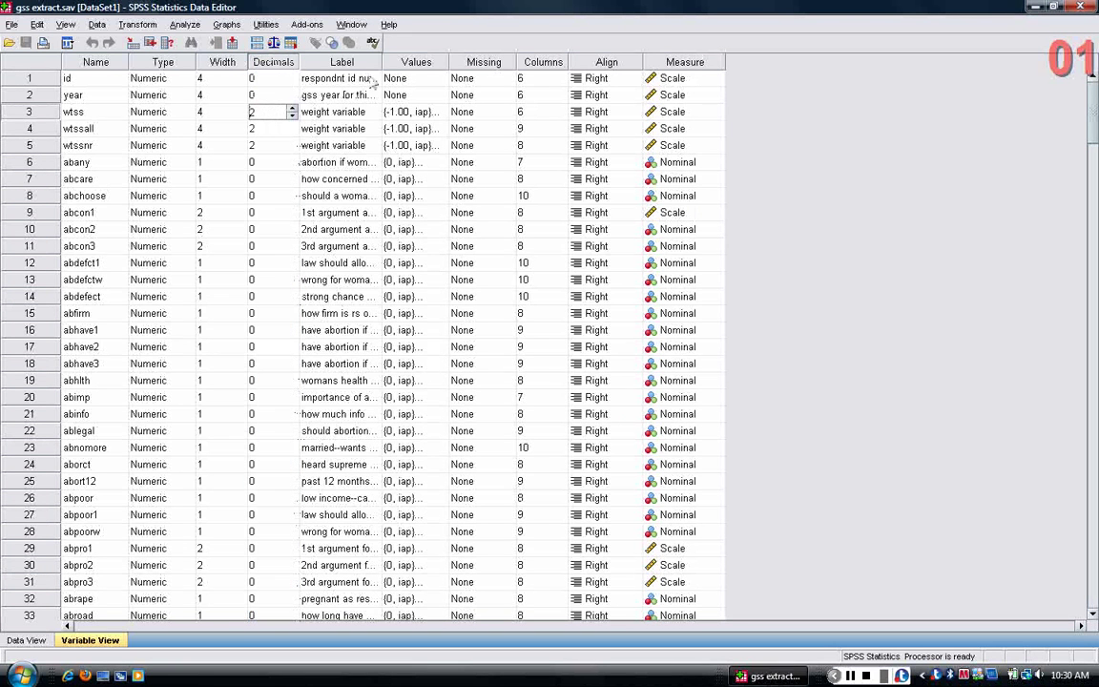
drag(379, 62, 517, 62)
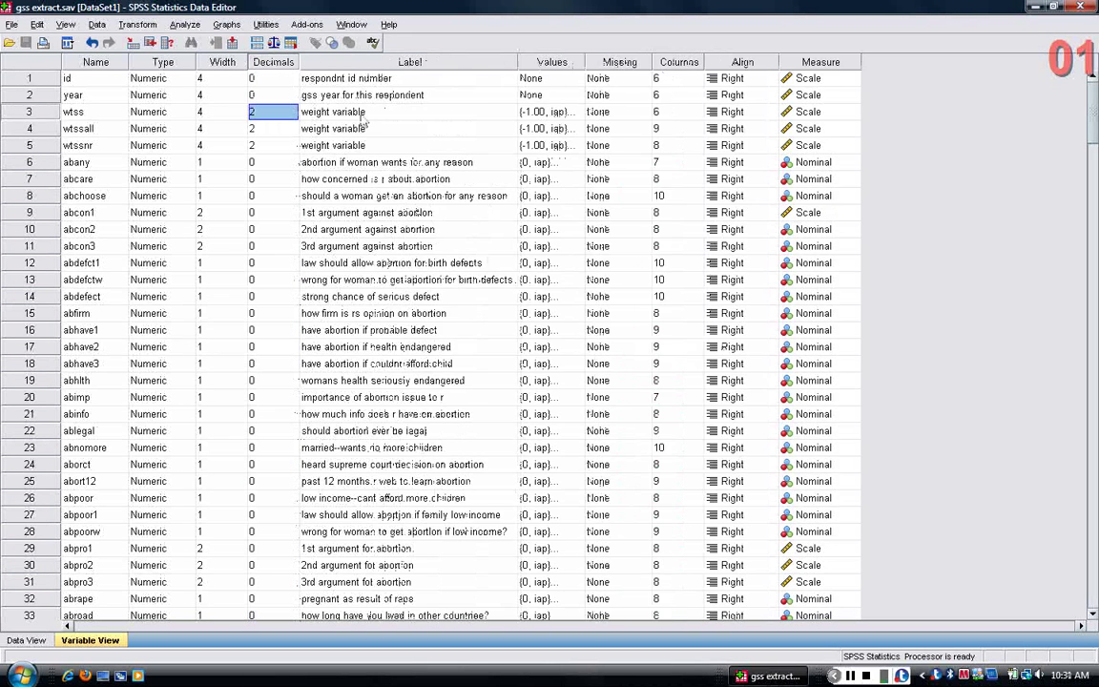
click(328, 111)
click(338, 128)
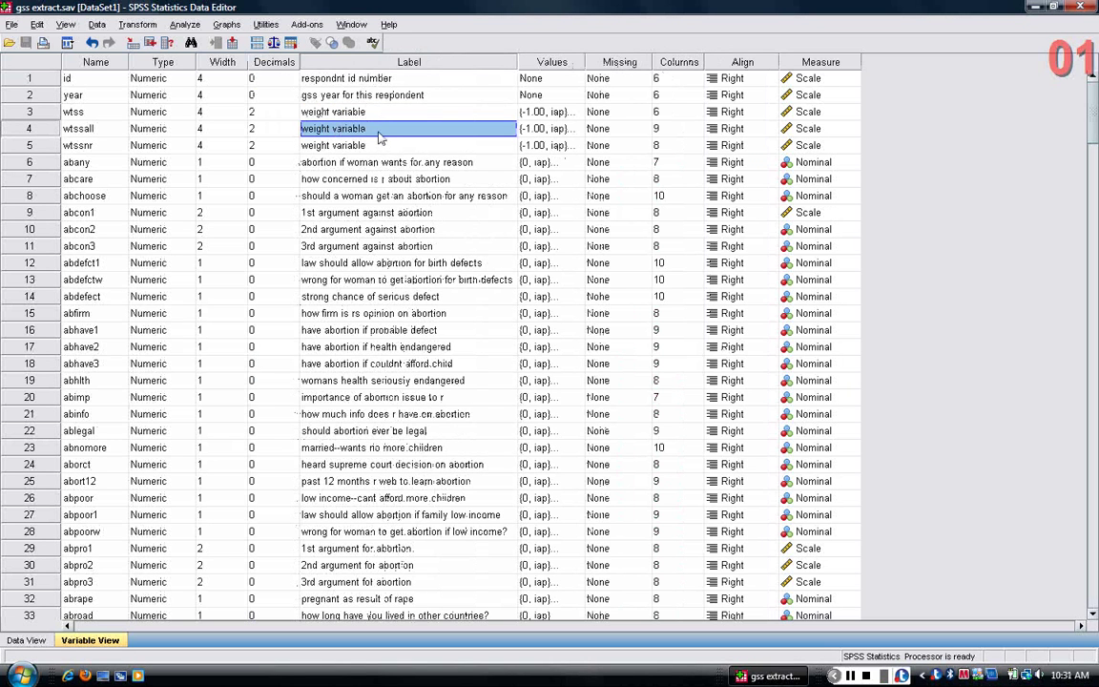
click(553, 63)
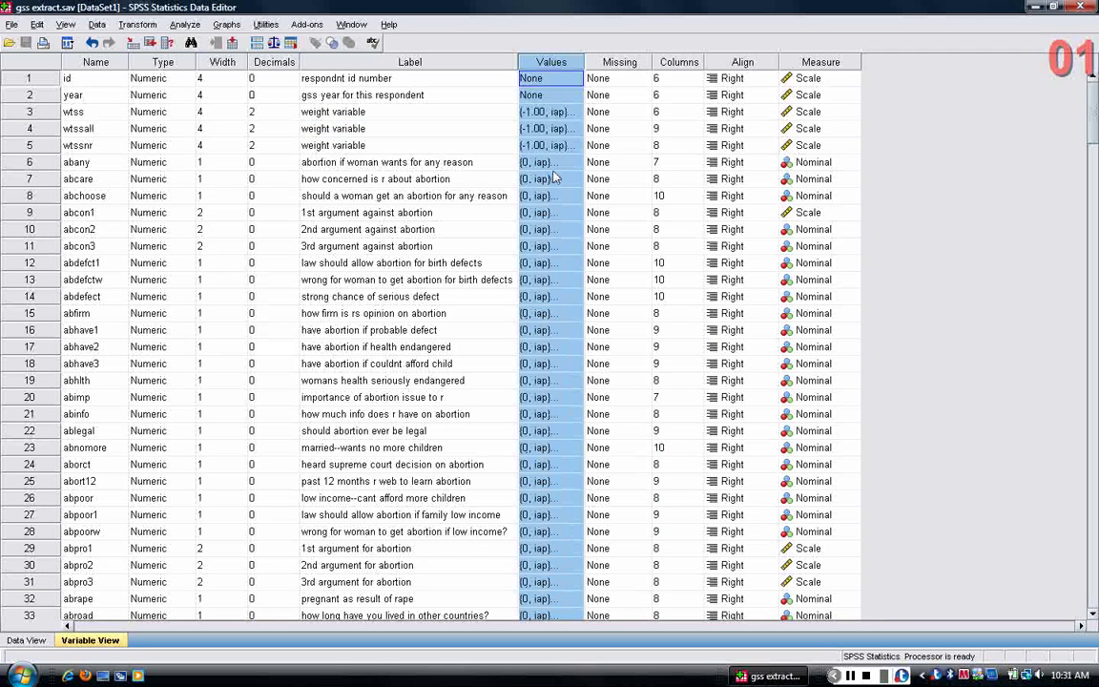
click(549, 197)
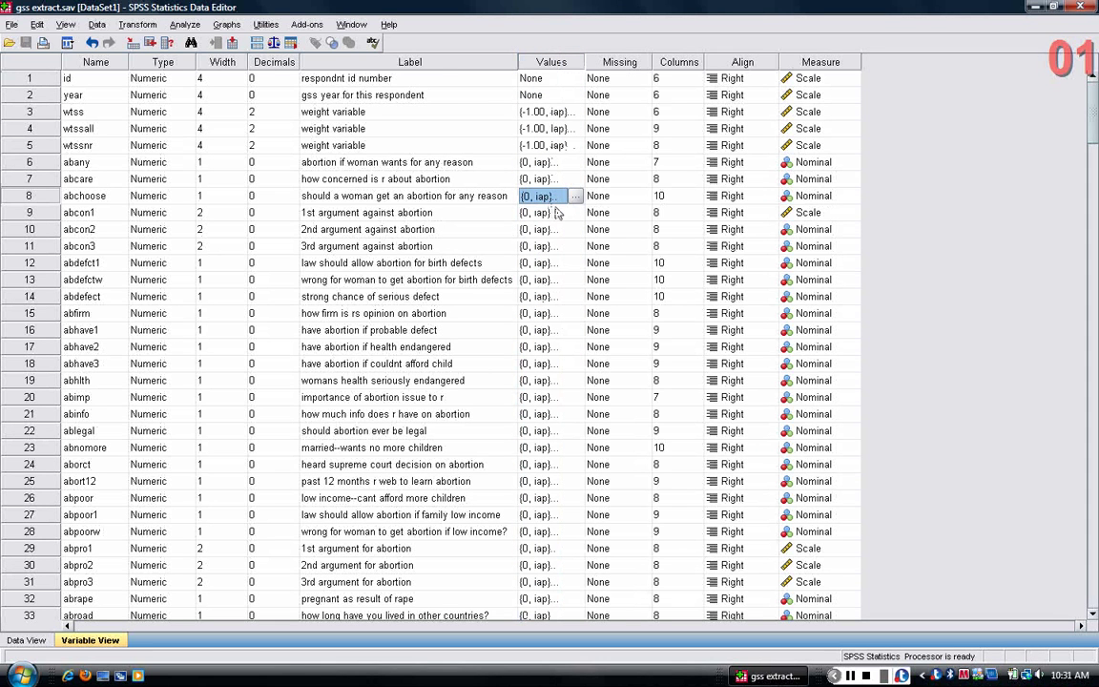
click(105, 163)
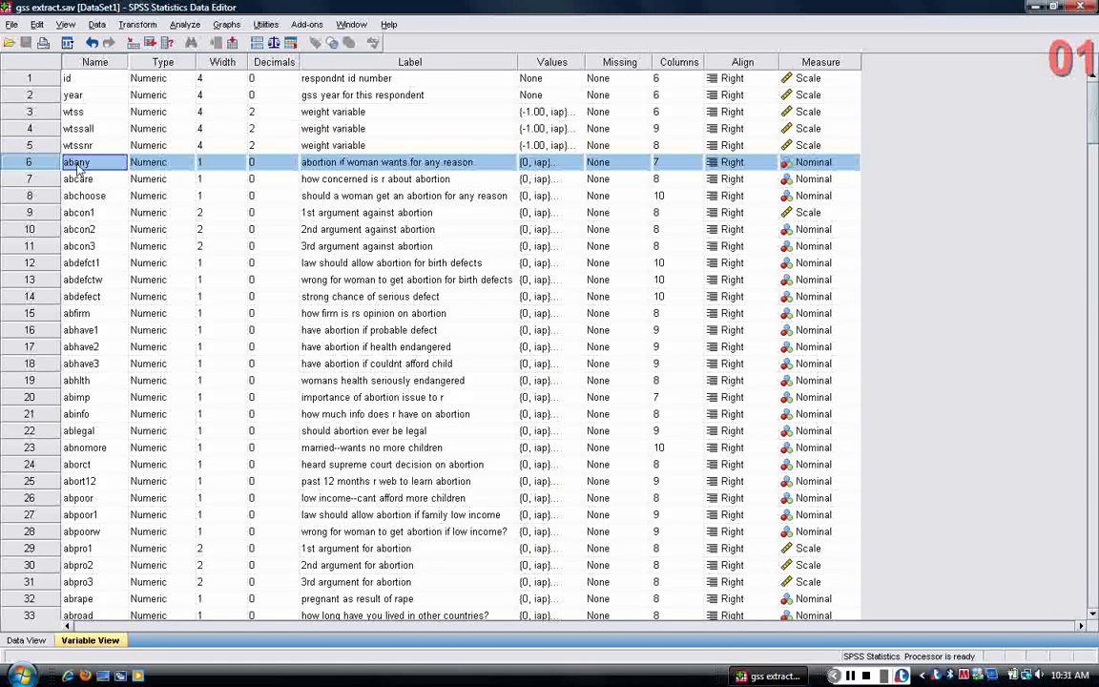
click(323, 168)
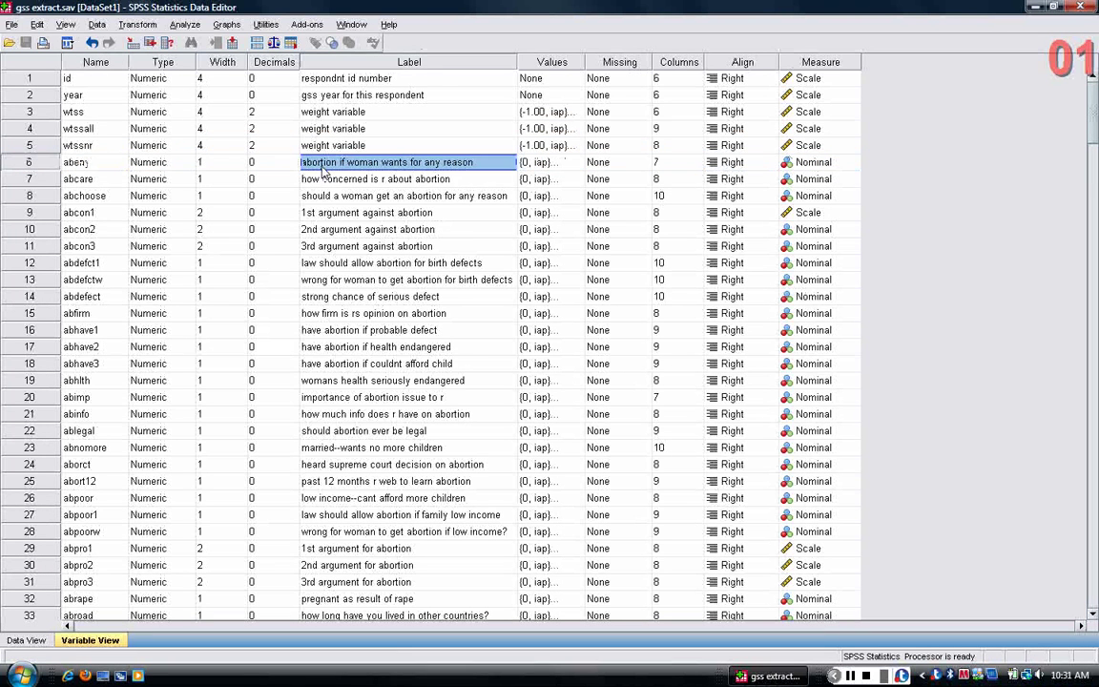
click(537, 166)
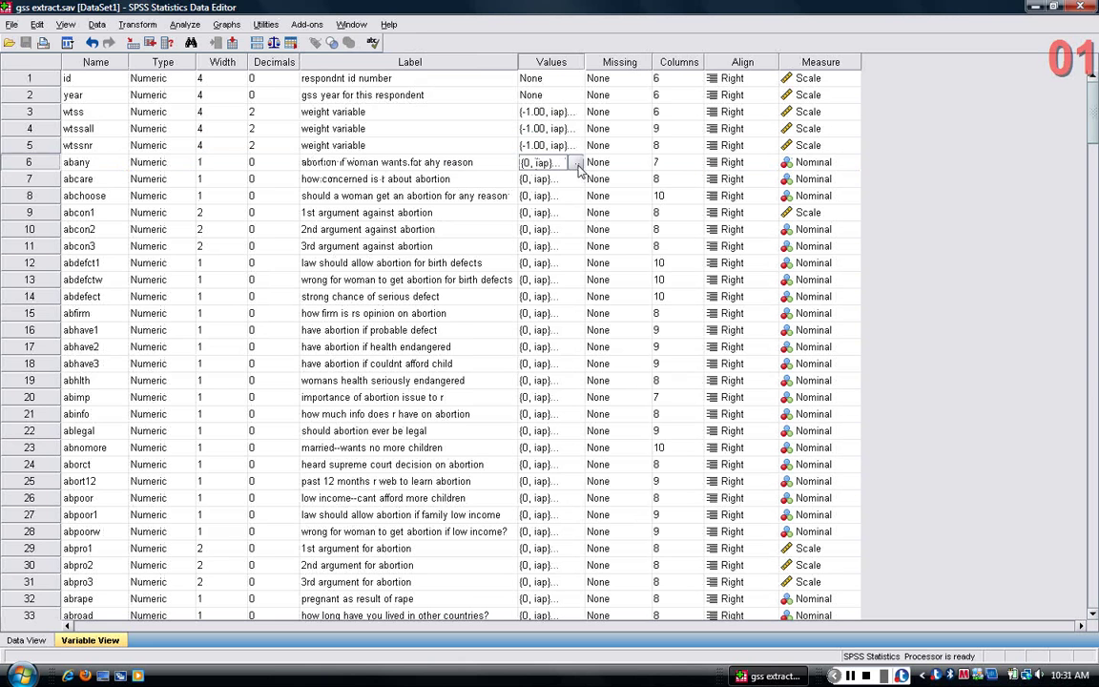
click(575, 163)
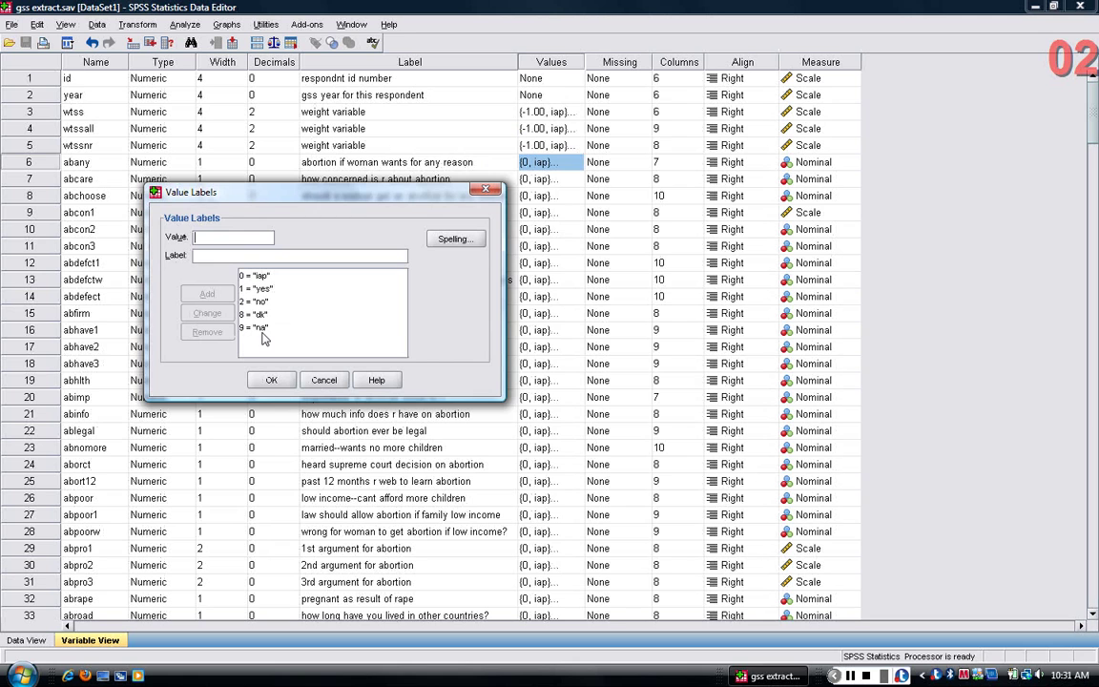
click(323, 380)
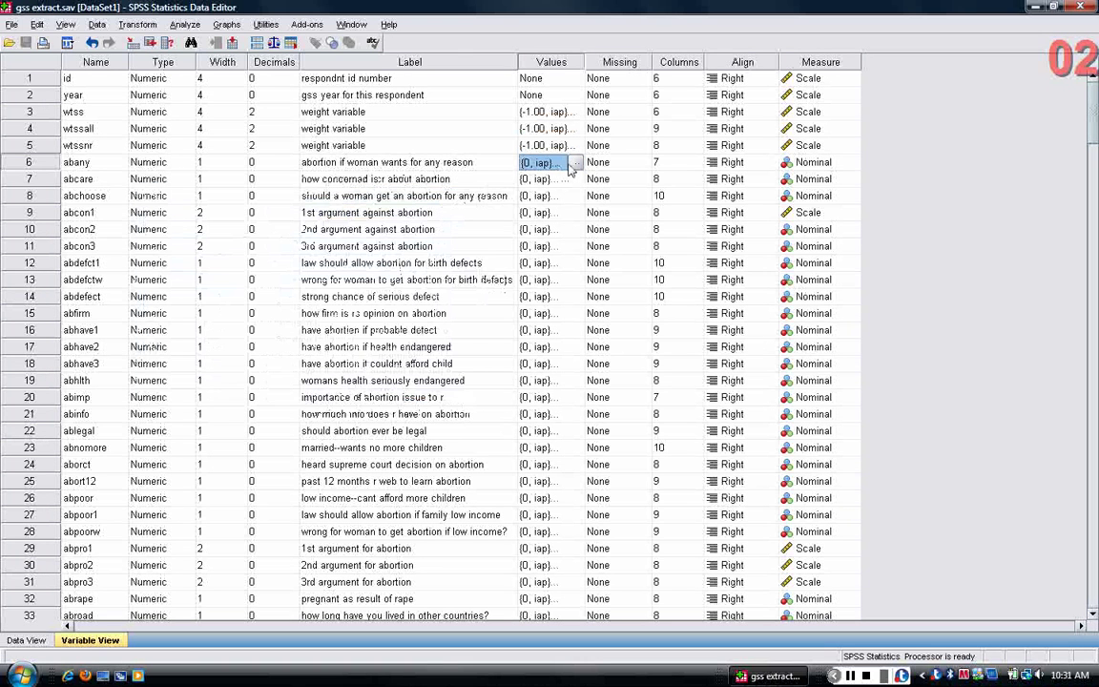
click(573, 165)
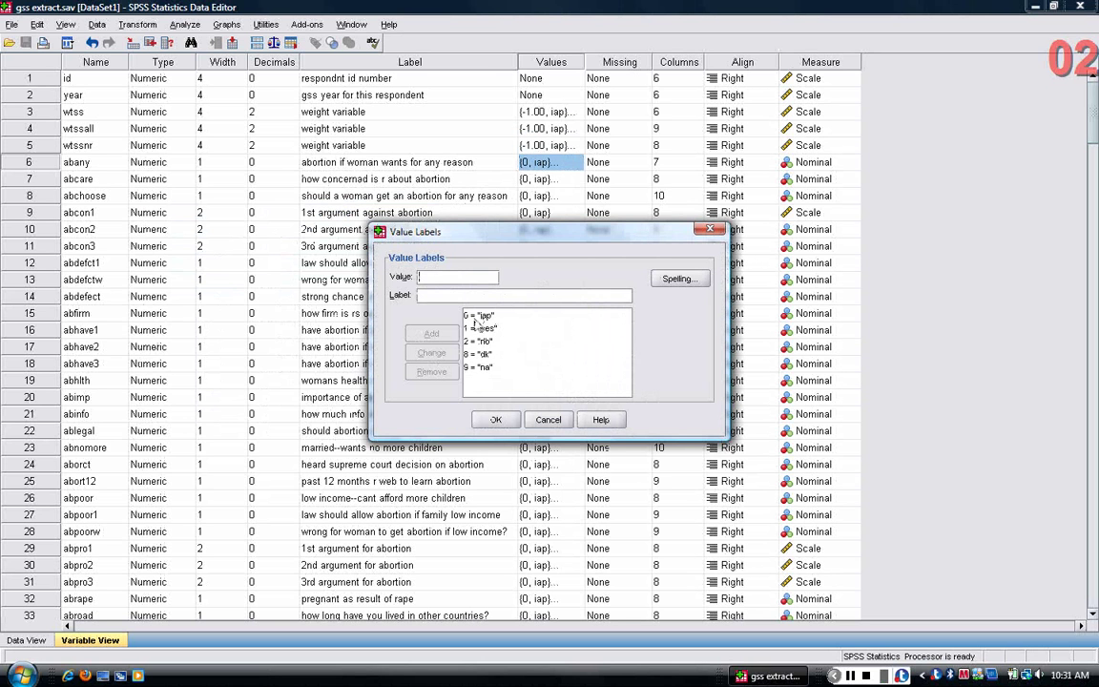
click(549, 420)
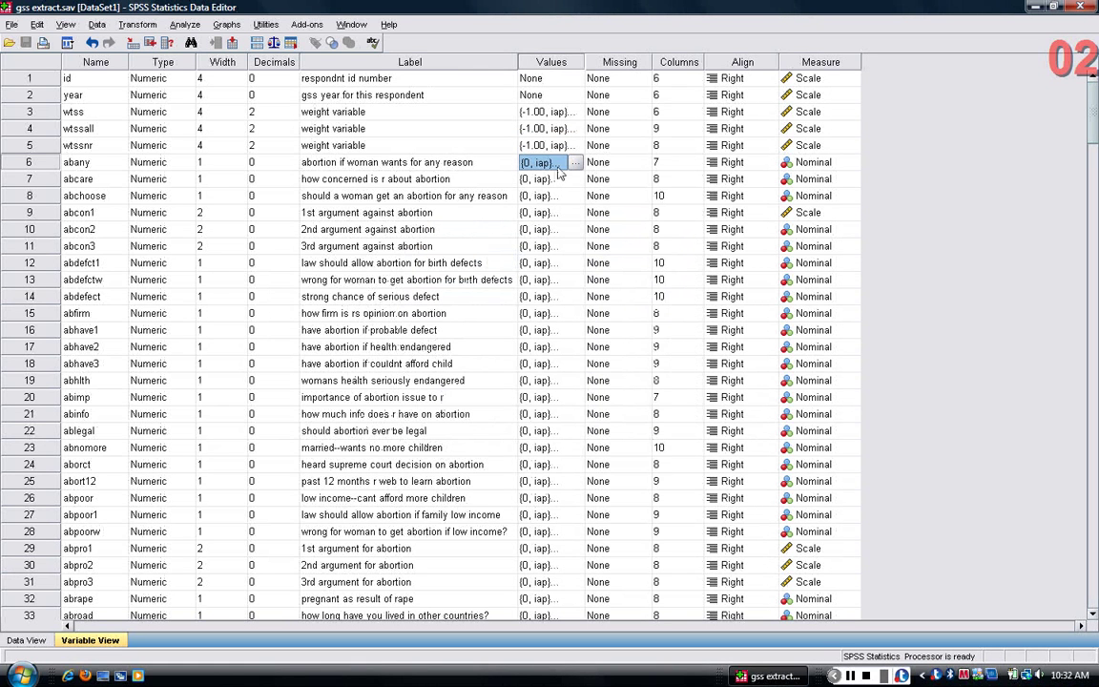
- Cancel abany's Missing Values dialog, then view its value labels: 0 iap, 1 yes, 2 no, 8 dk, 9 na
click(601, 162)
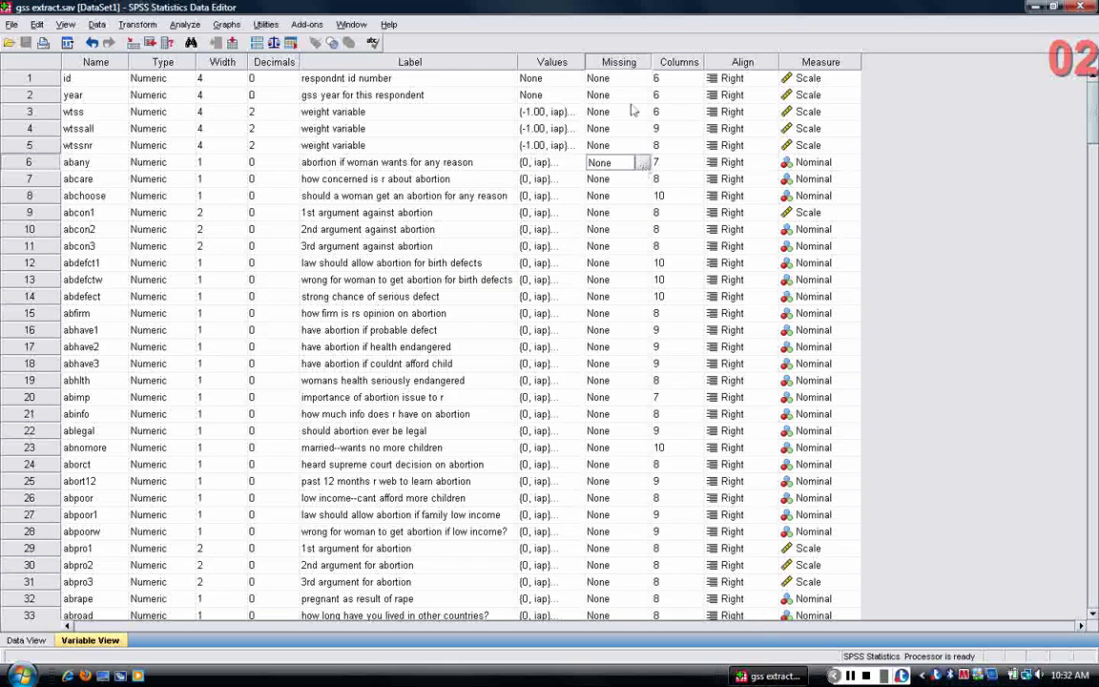
click(643, 163)
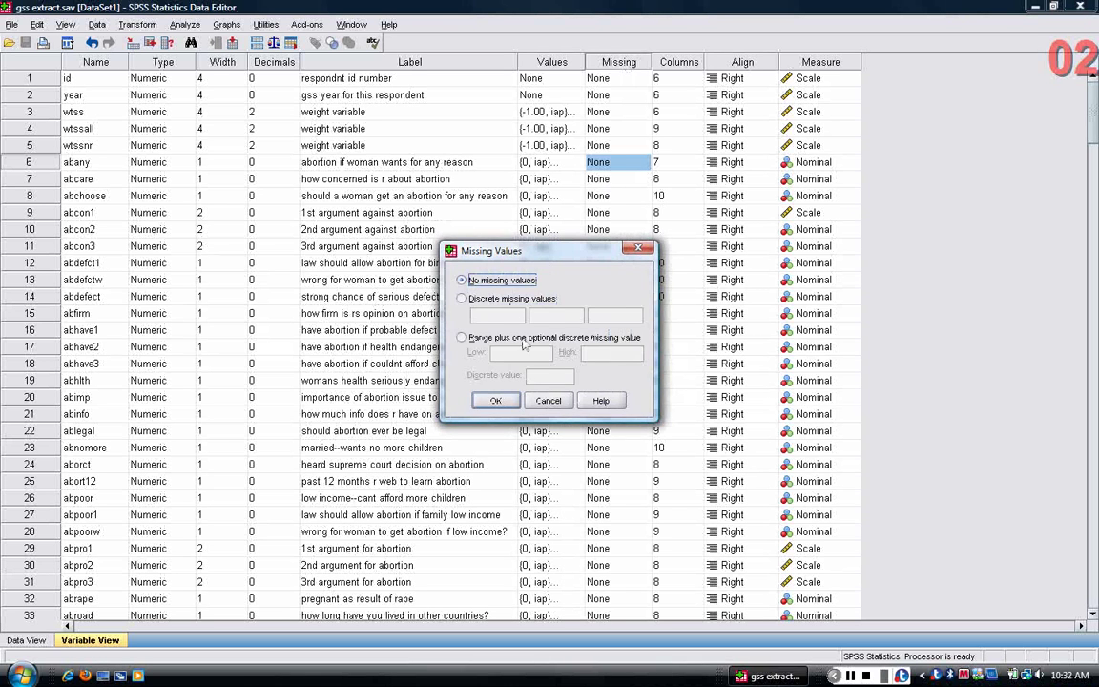
click(547, 401)
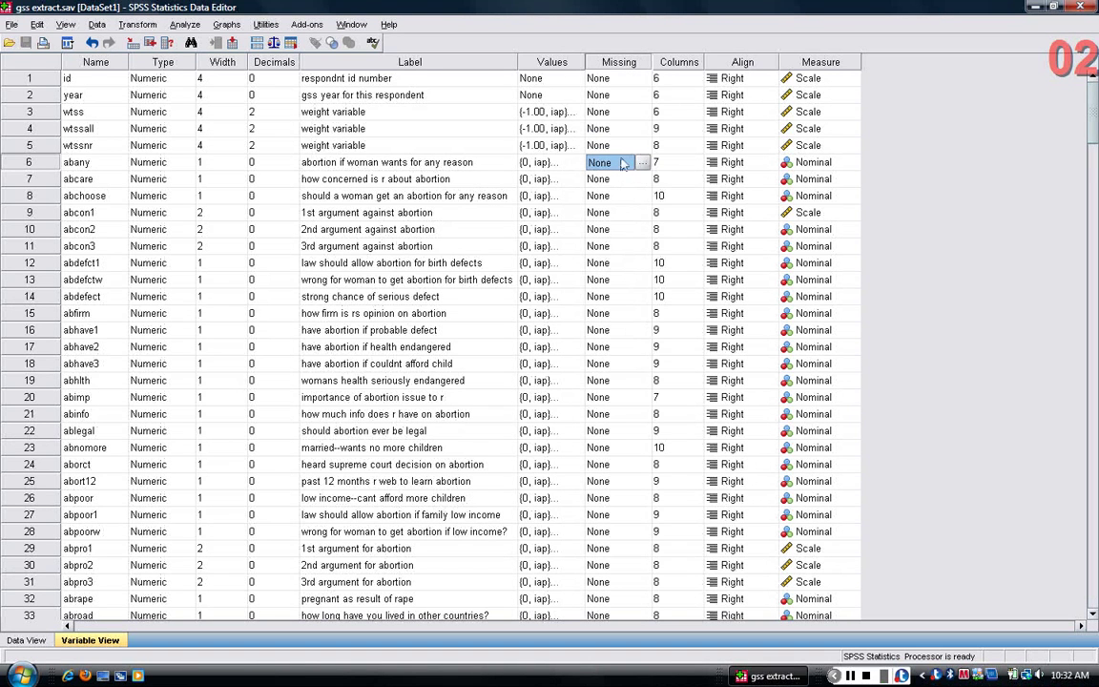
double_click(571, 164)
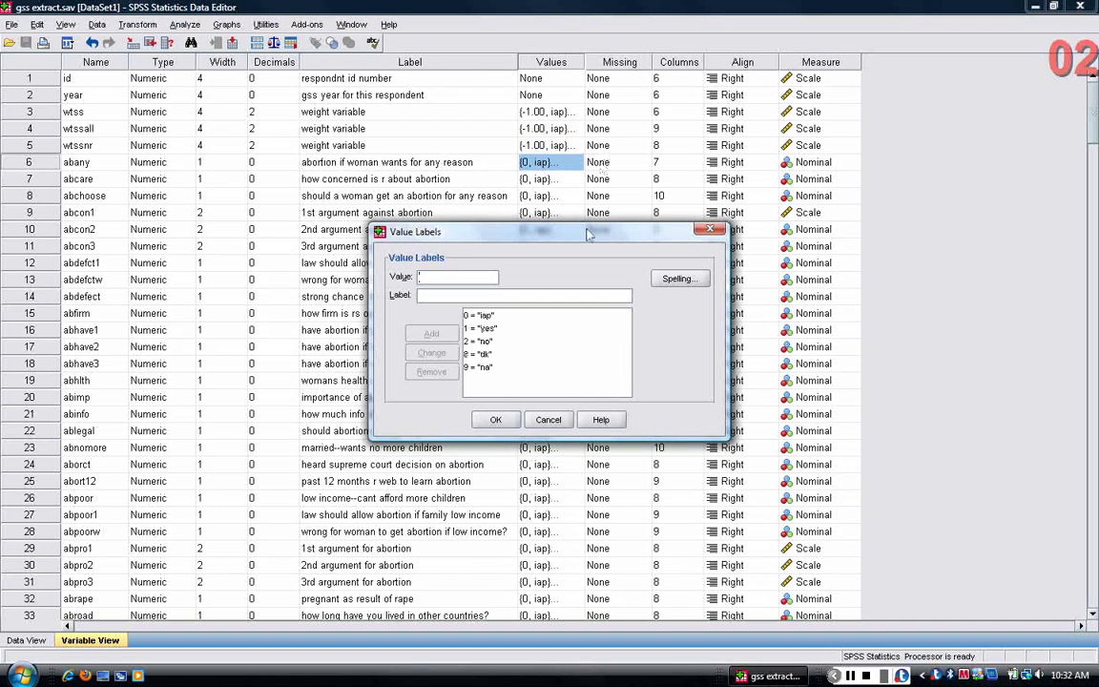
- Cancel abany's Value Labels dialog, leaving 0 iap, 1 yes, 2 no, 8 dk, 9 na unchanged
click(548, 420)
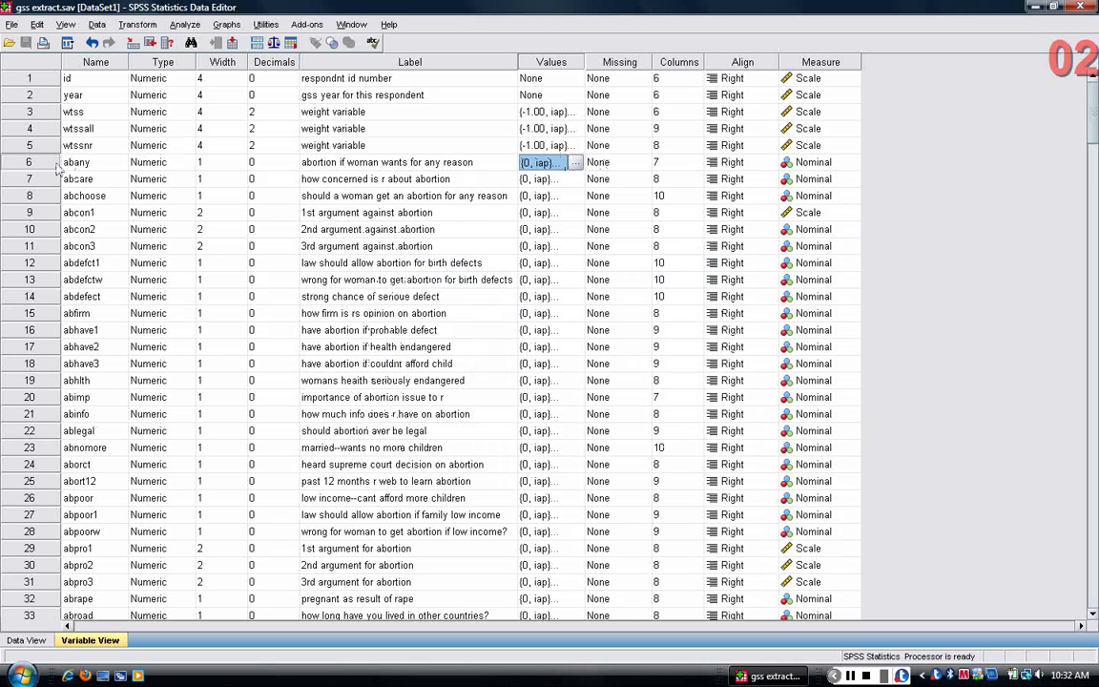
- Create a new syntax window containing 'missing values abany (0 8 9).' and select the command
click(57, 165)
click(11, 25)
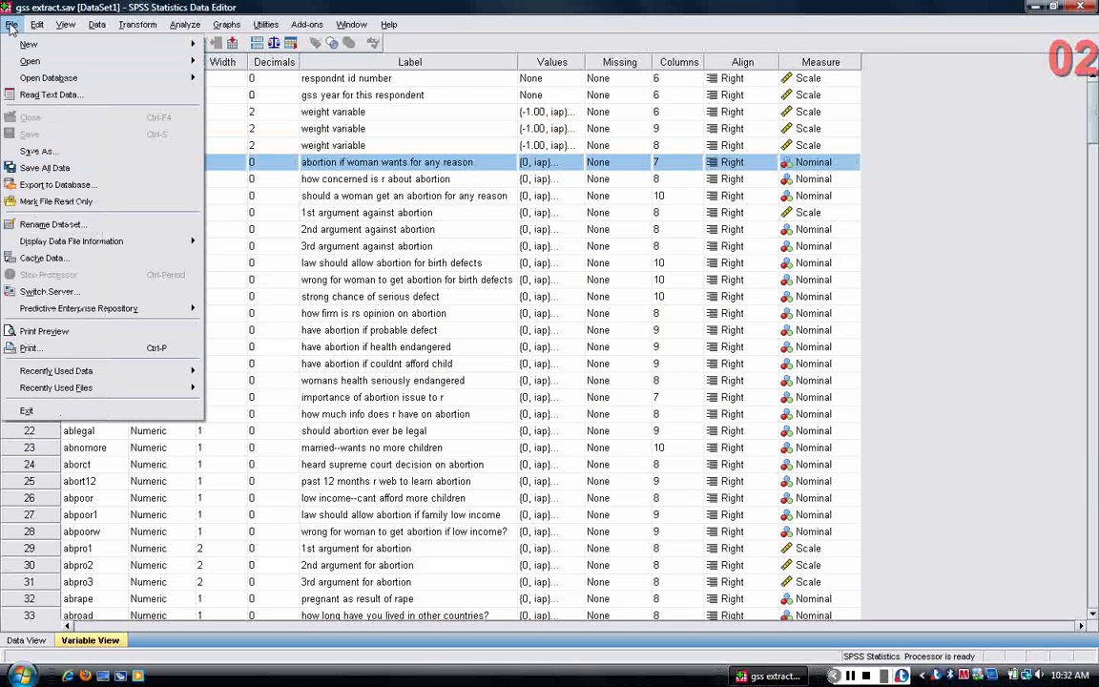
mouse_move(23, 48)
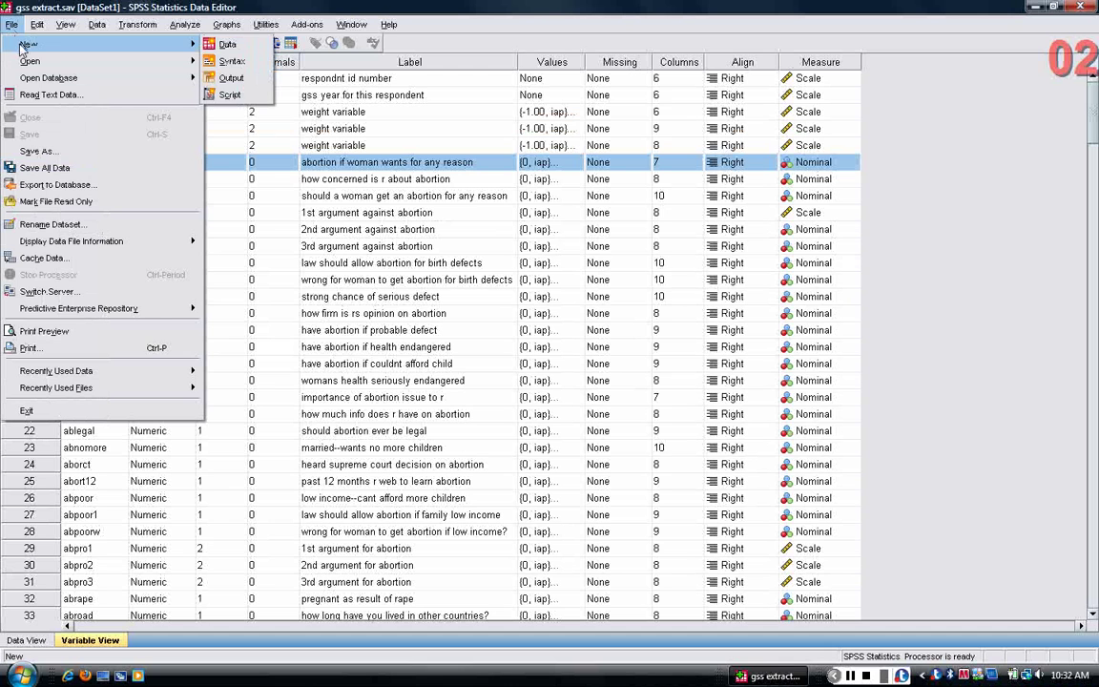
click(233, 63)
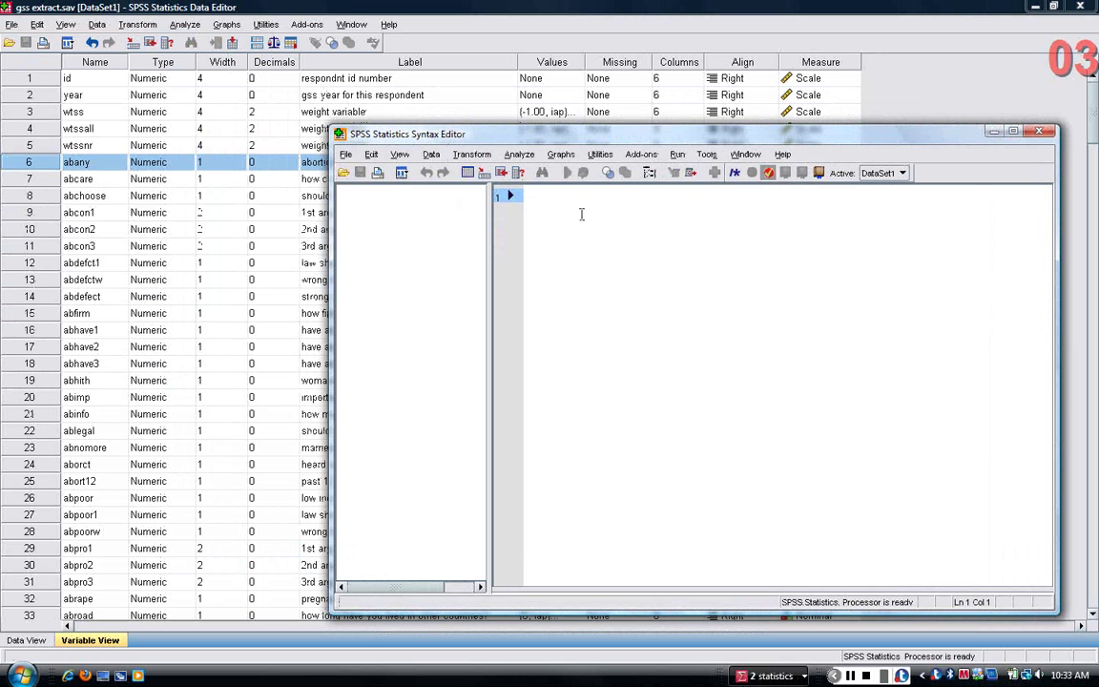
text(m)
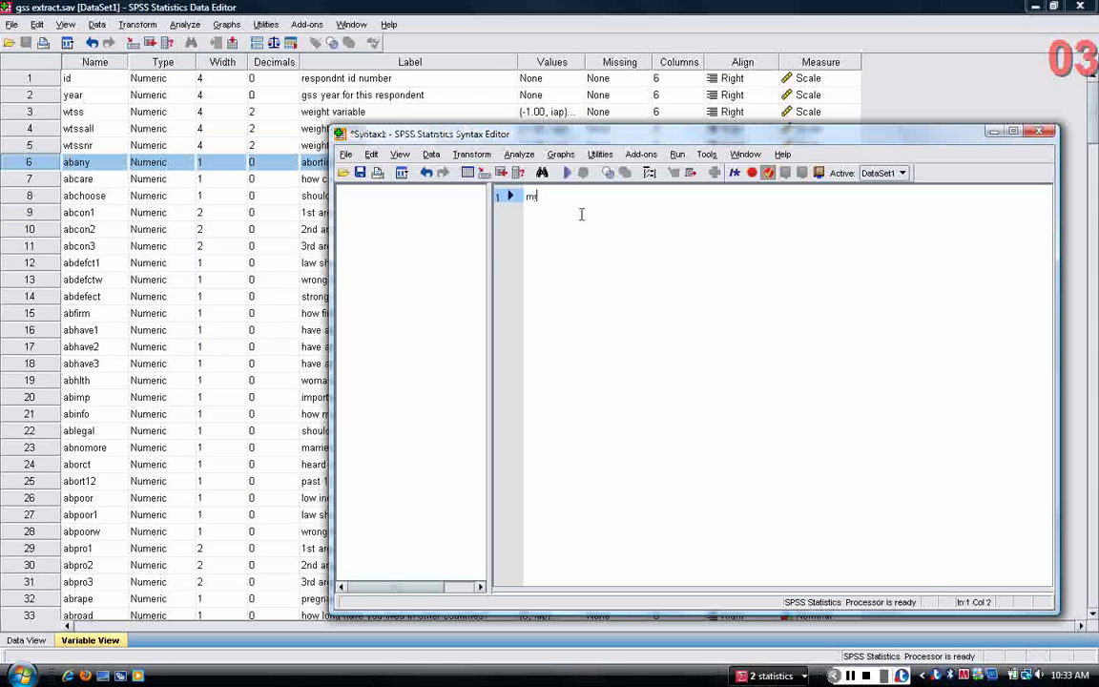
text(issing values a)
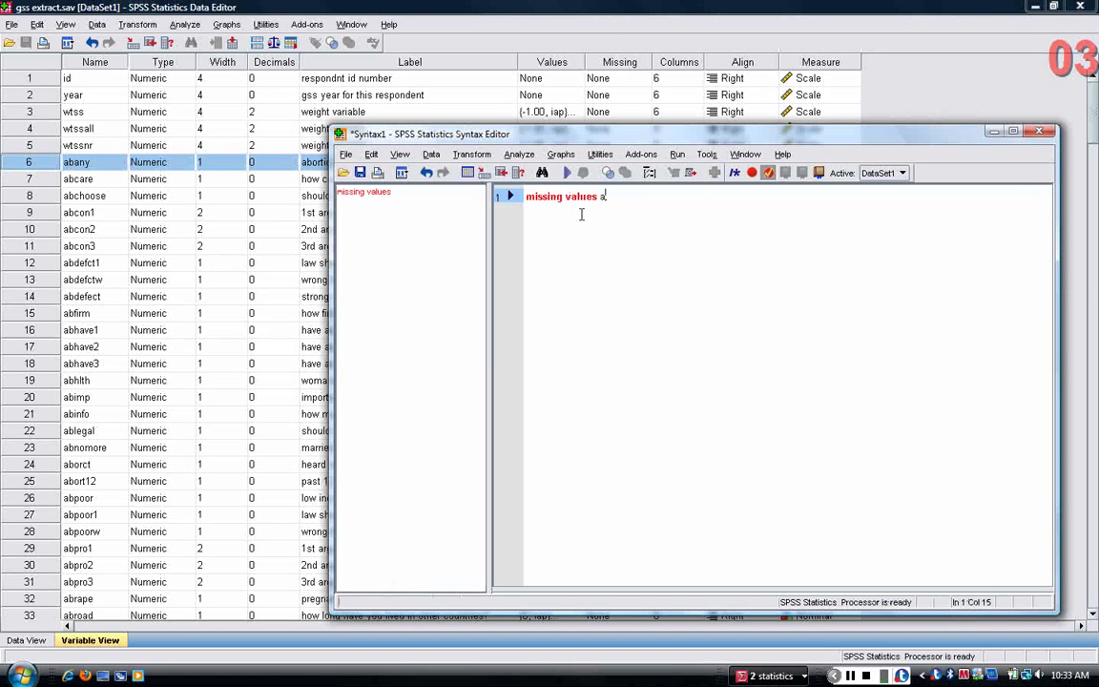
text(bany ()
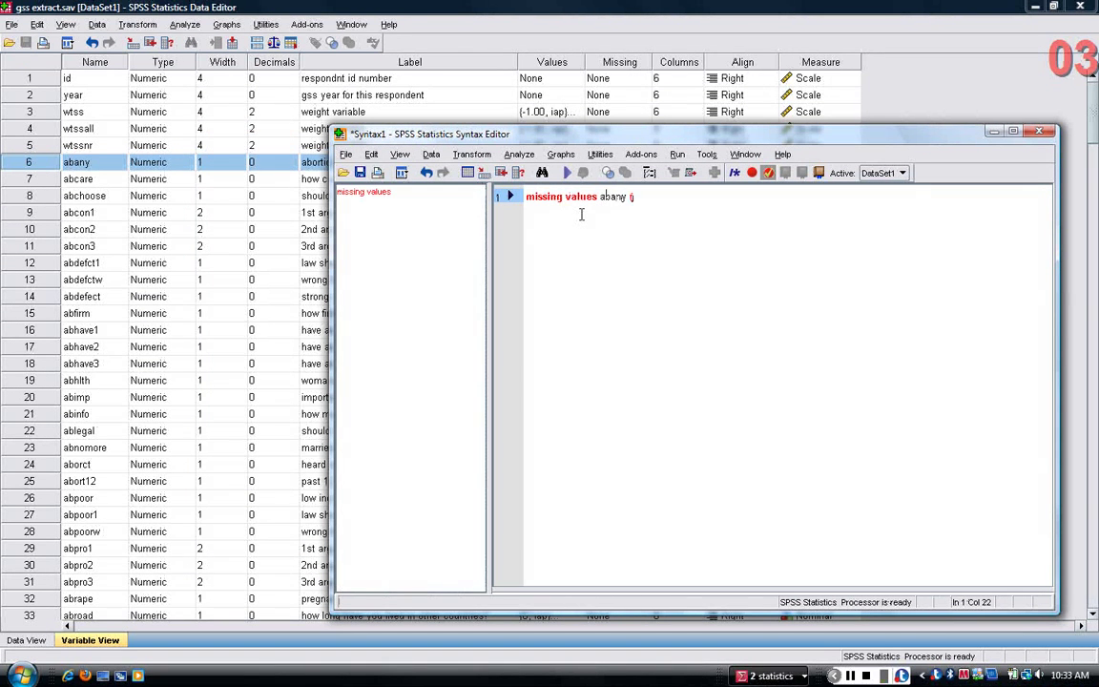
drag(506, 138, 483, 248)
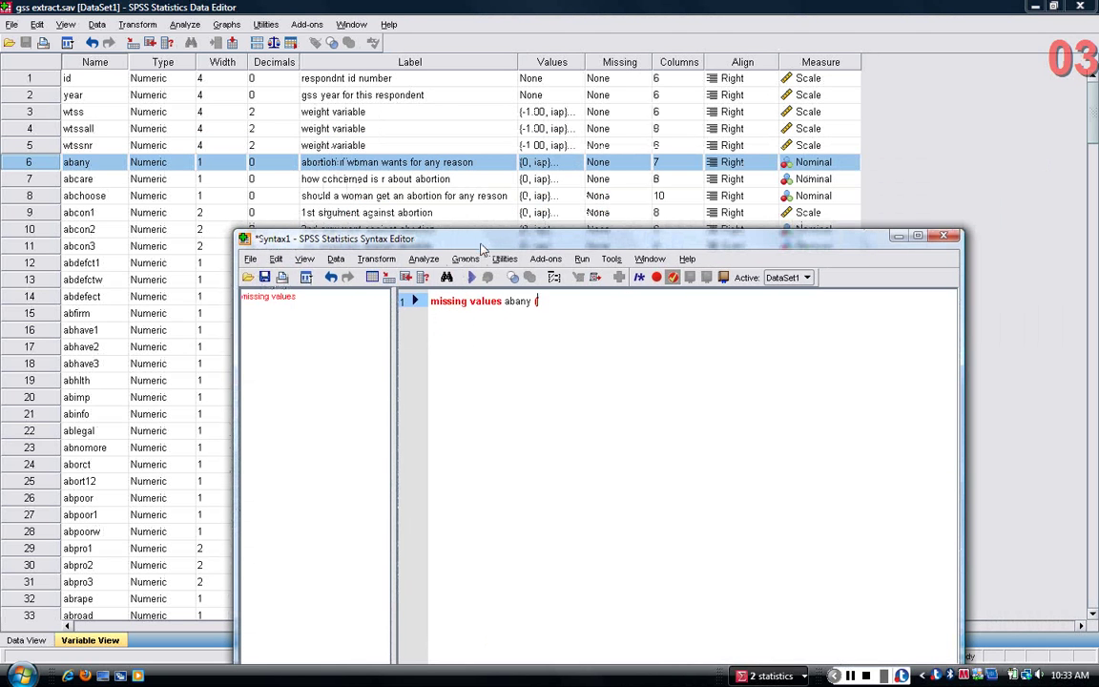
text(9).)
key(ctrl+a)
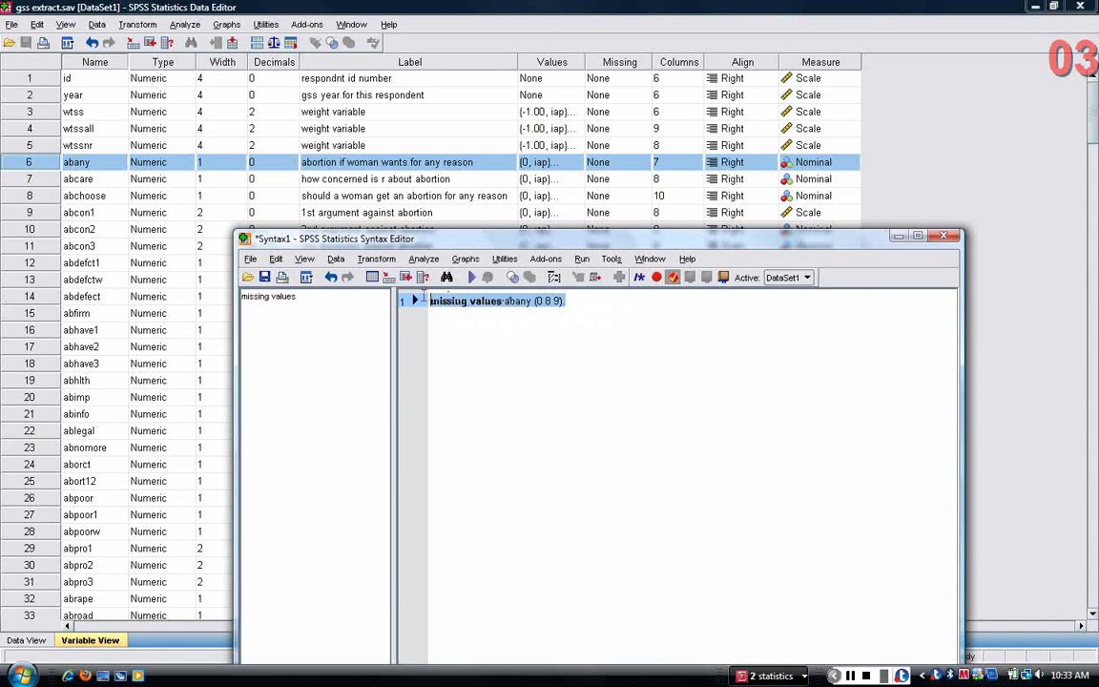
- Run the missing-values command and confirm abany's Missing cell reads 0, 8, 9
click(472, 278)
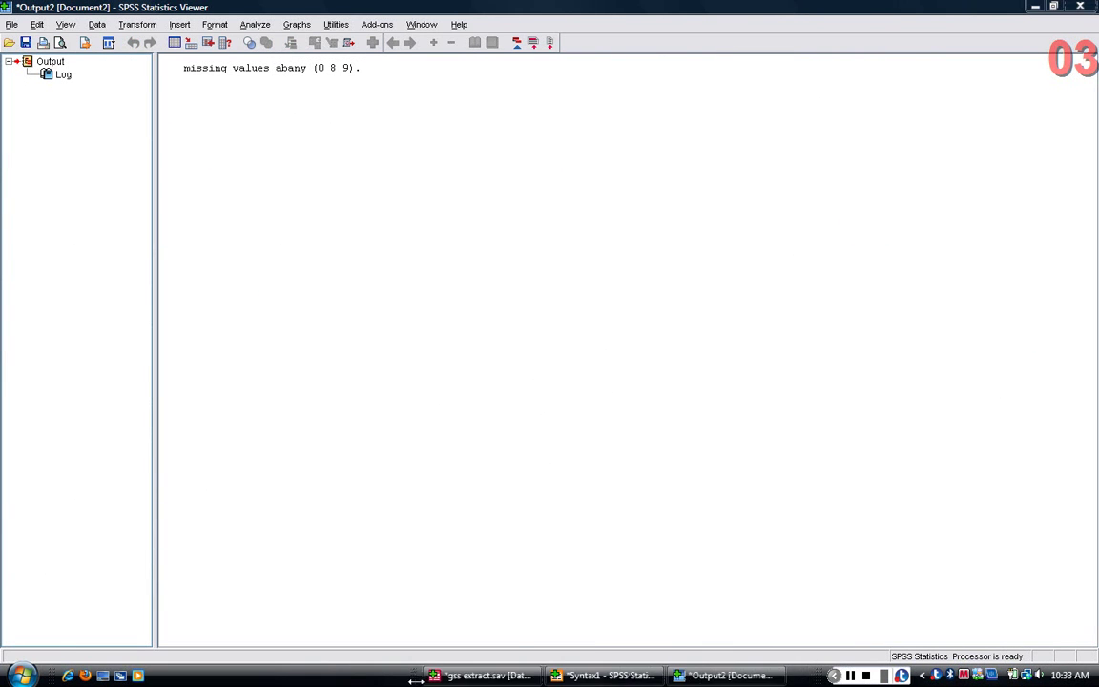
click(520, 680)
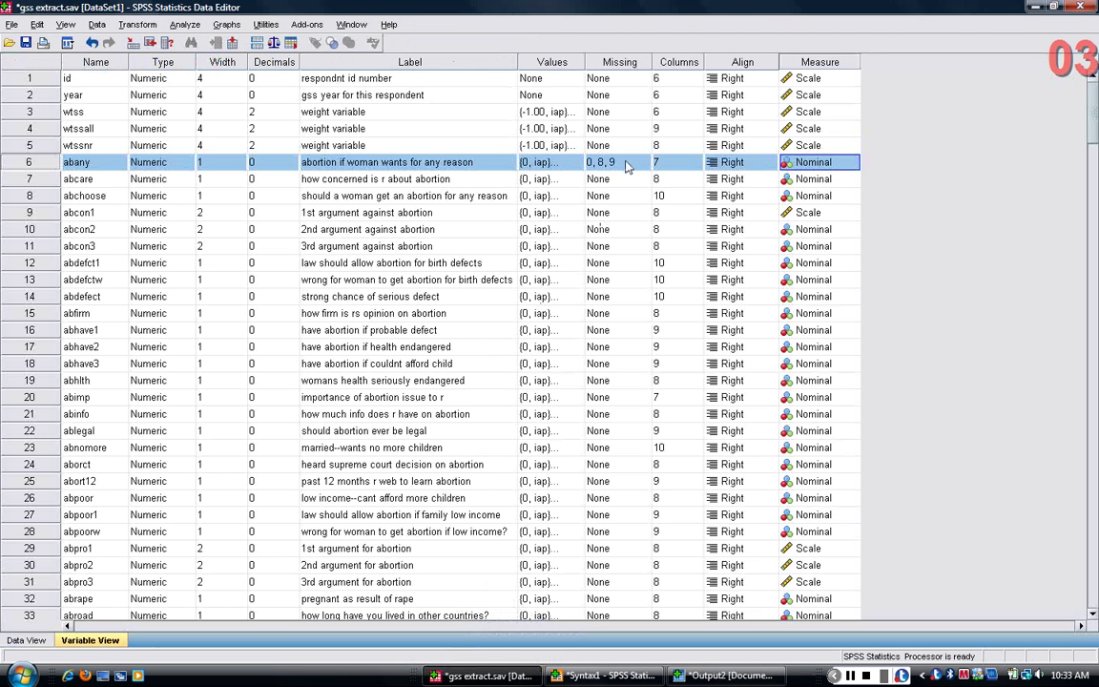
click(627, 167)
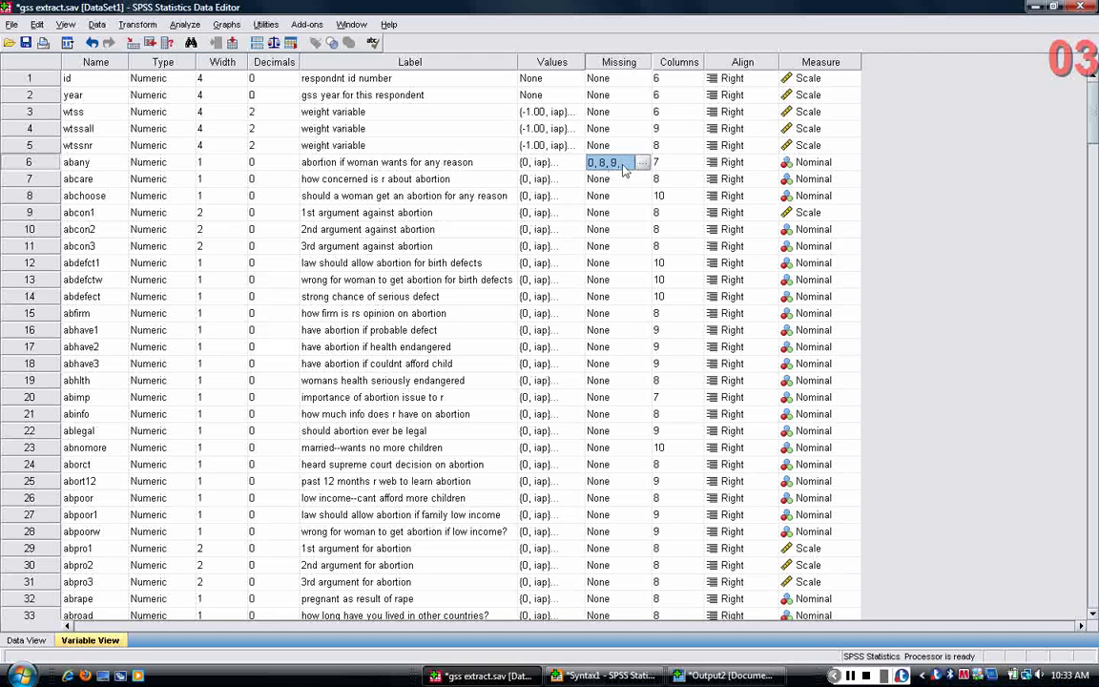
click(30, 160)
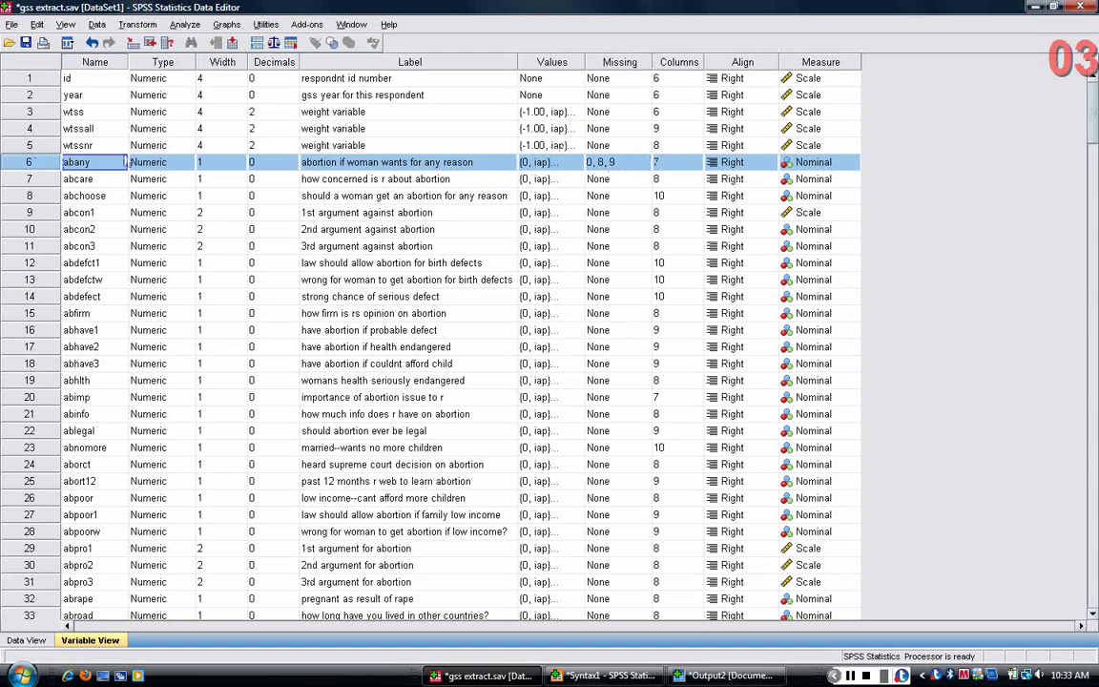
click(540, 164)
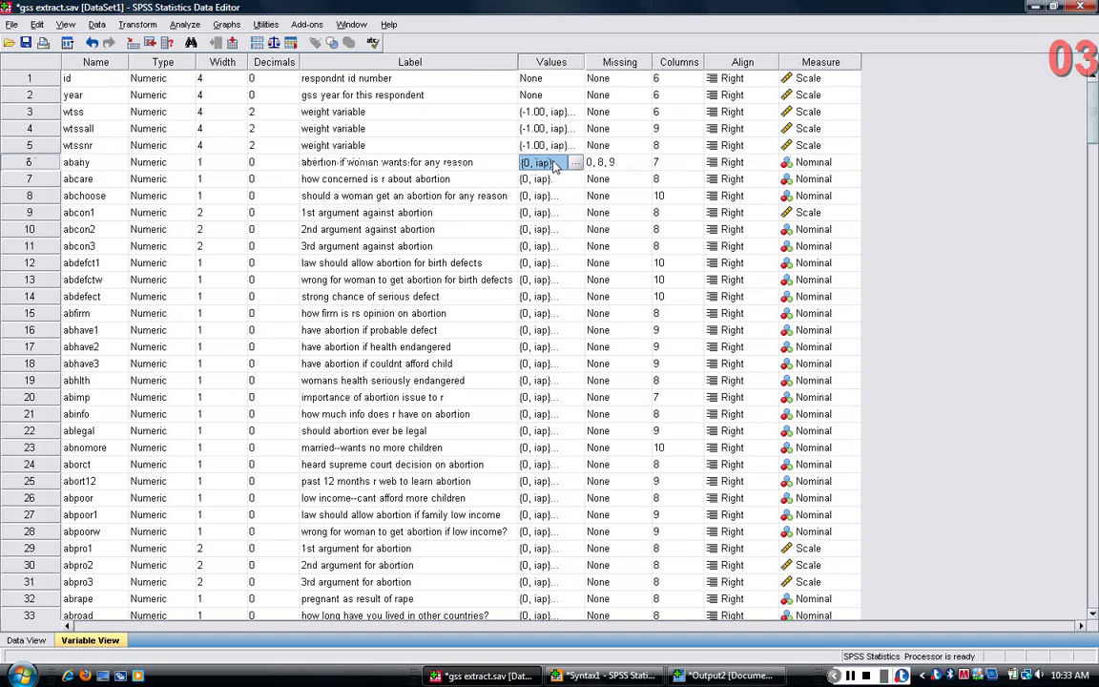
key(Tab)
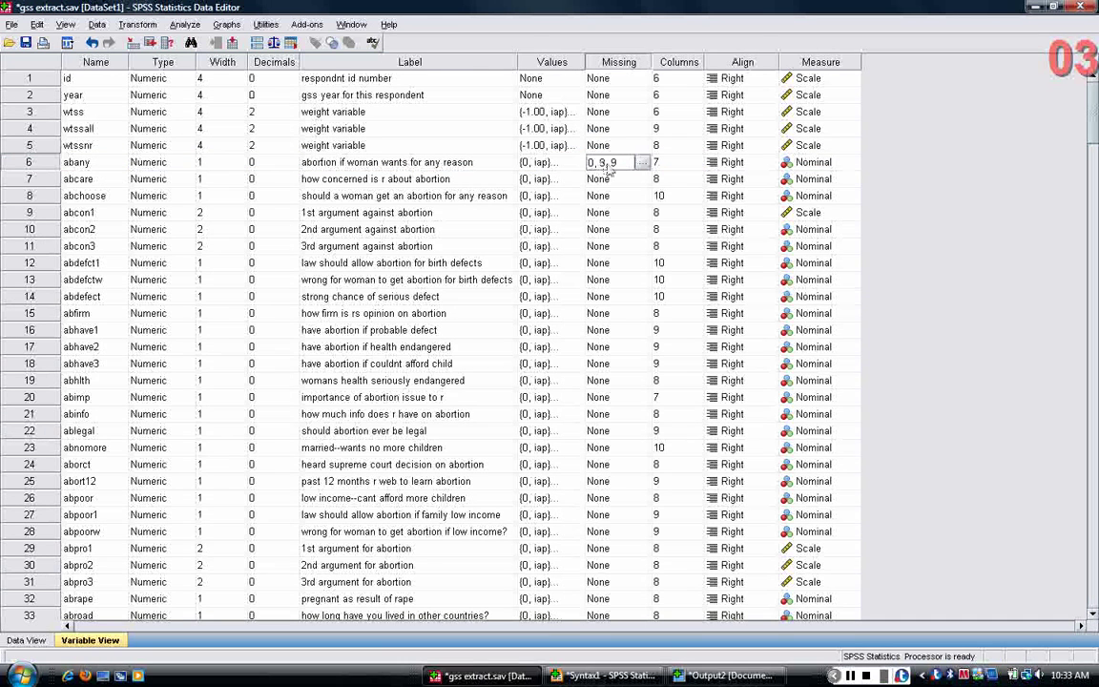
- Reposition the syntax window and reselect abany in the Data Editor
click(649, 681)
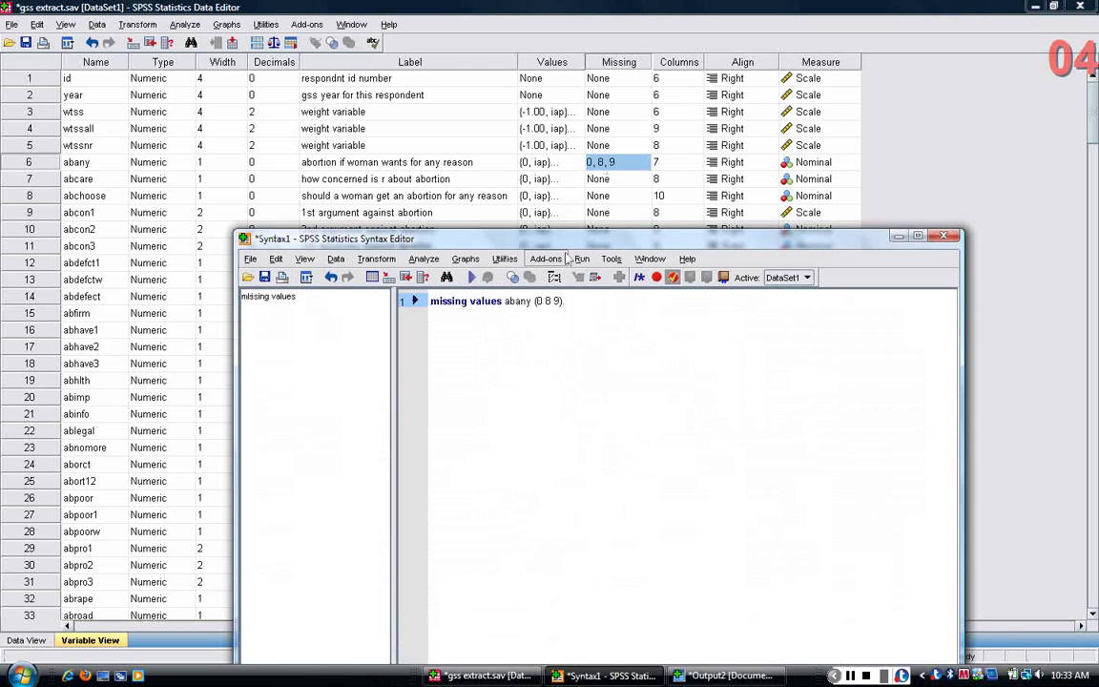
drag(563, 251, 591, 304)
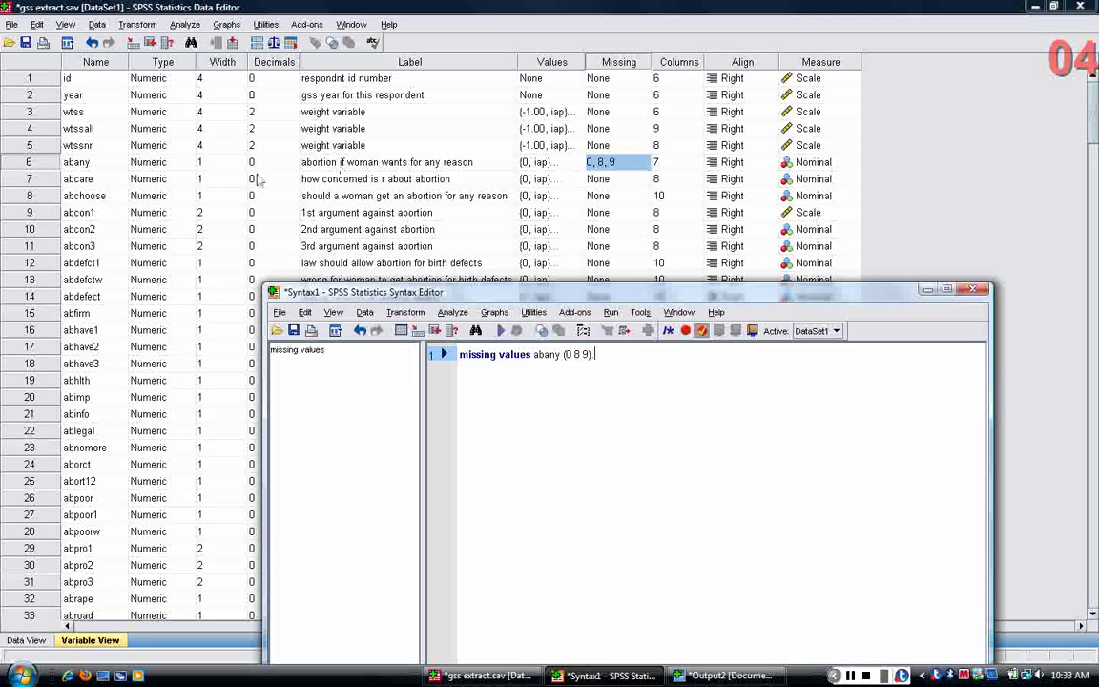
click(42, 164)
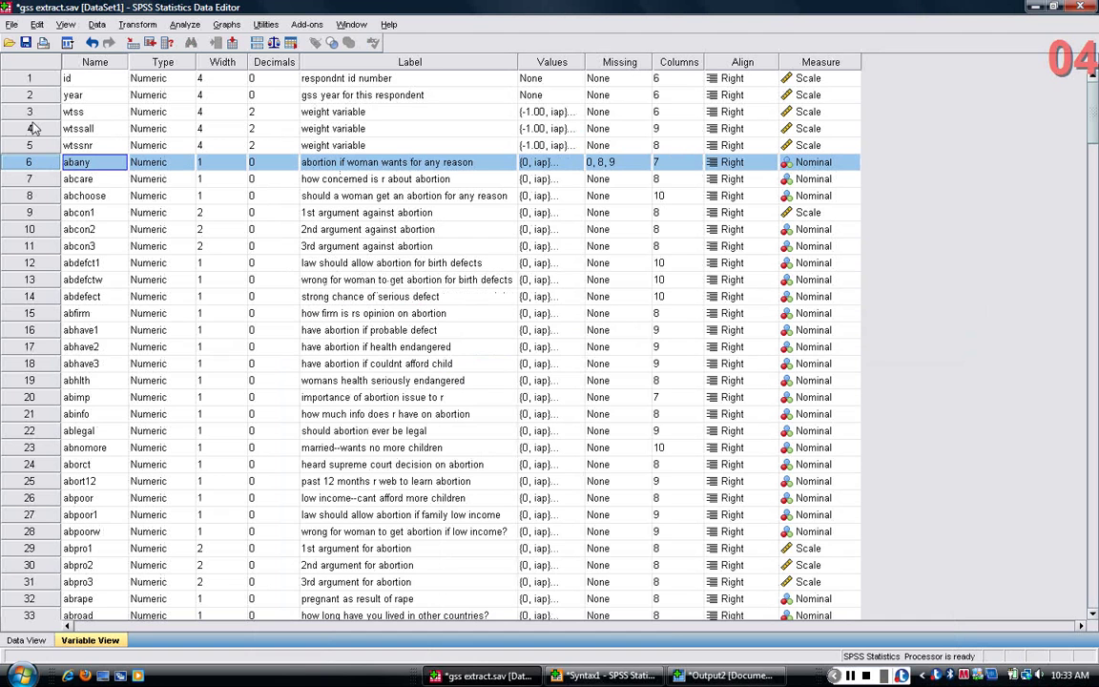
- Add 'frequencies abany.' below the missing-values command and run it to get abany's frequency table
click(606, 675)
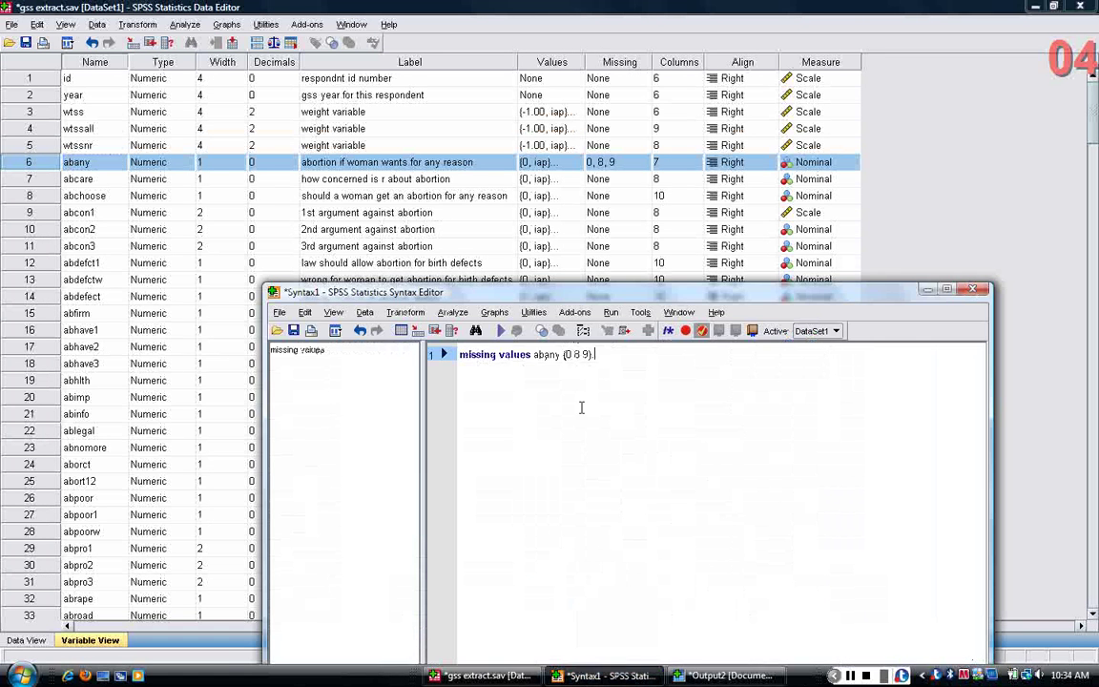
drag(592, 295, 591, 210)
key(Return)
key(Return)
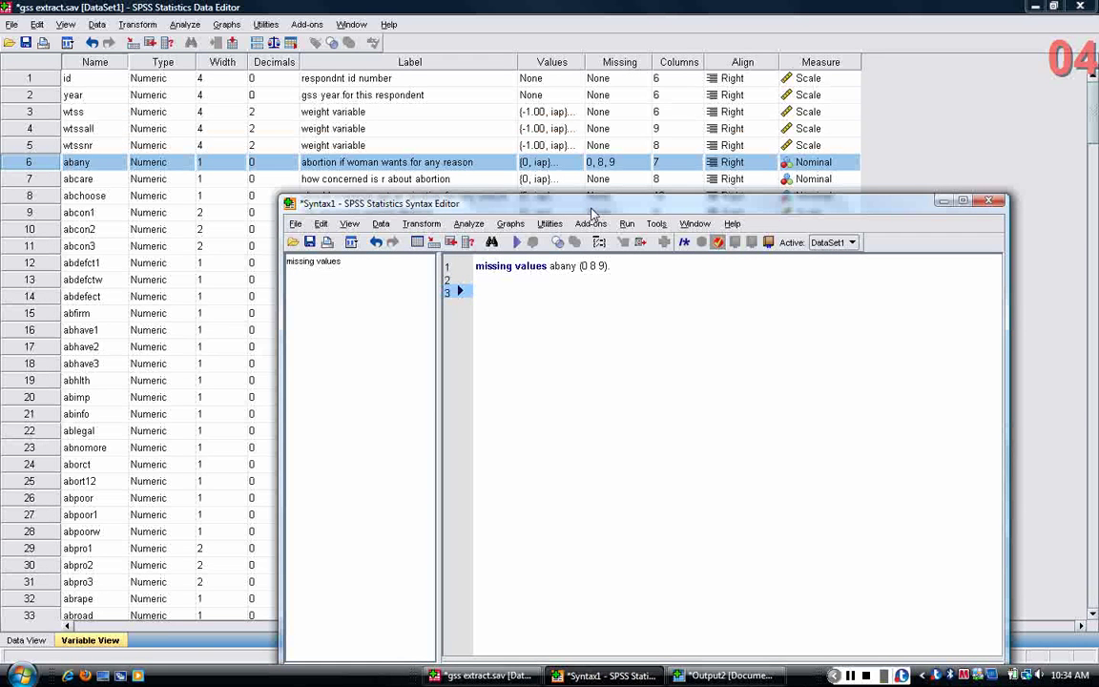
text(frequencies abany.)
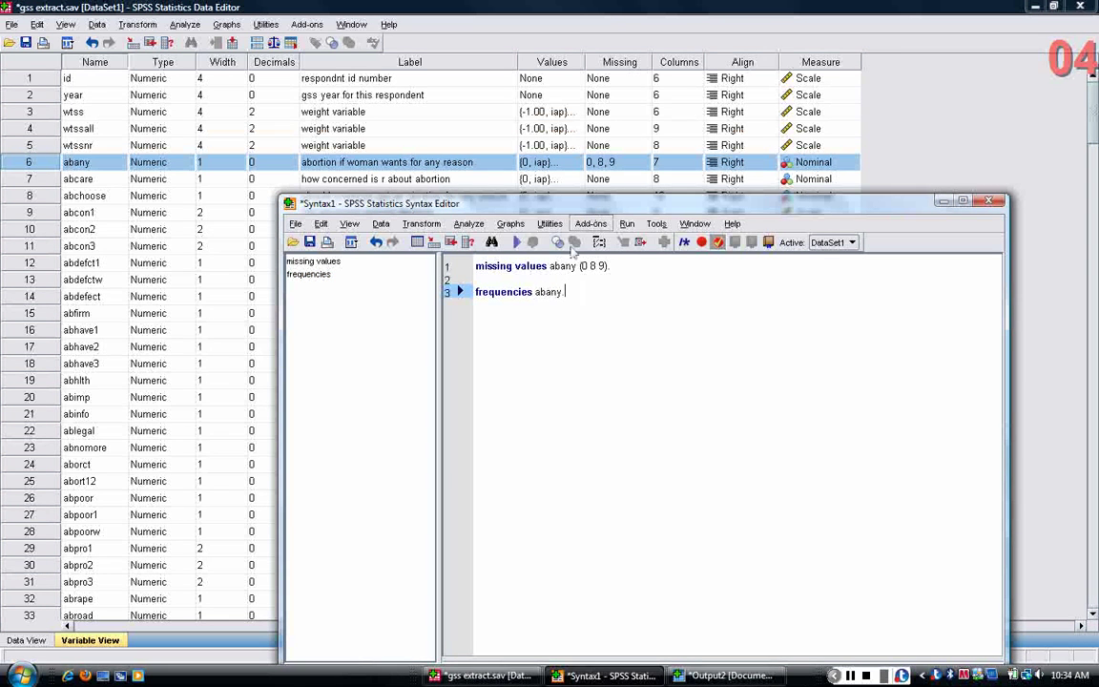
click(516, 242)
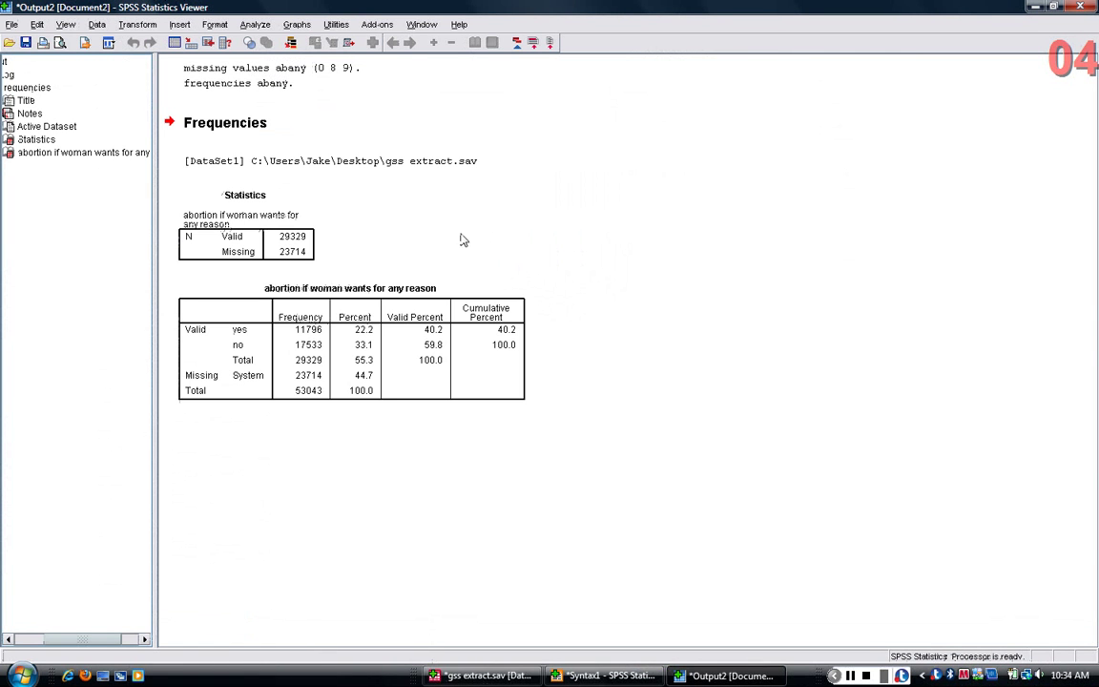
click(339, 358)
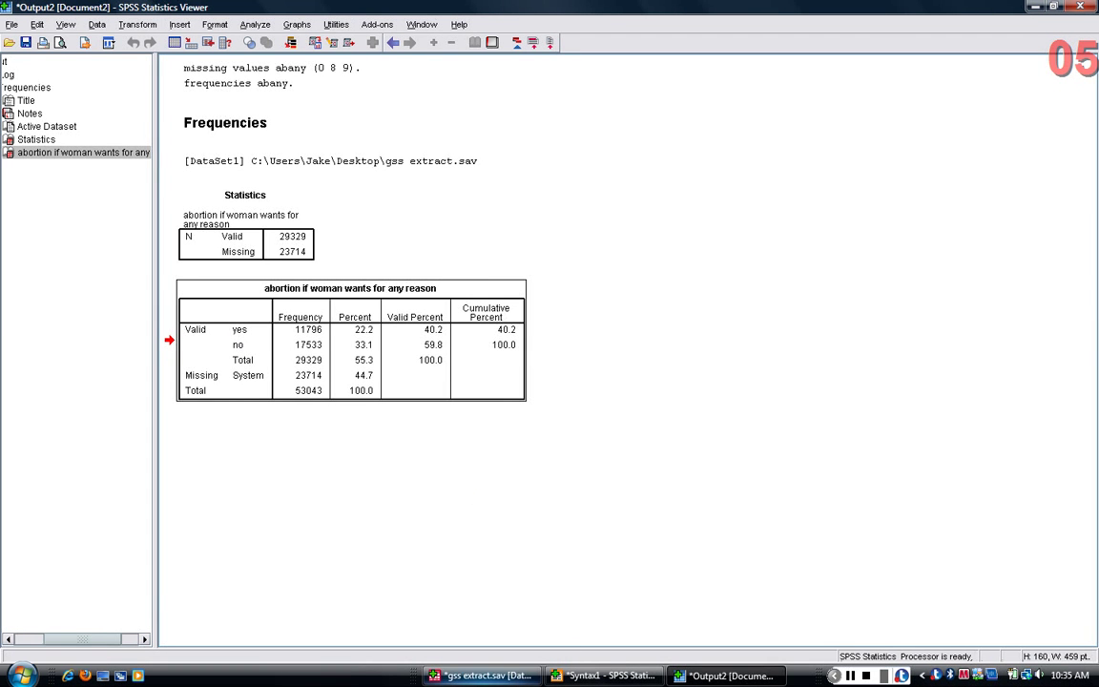
- In Options' Output Labels, set pivot table variable values to show as Values and Labels
click(482, 676)
click(12, 25)
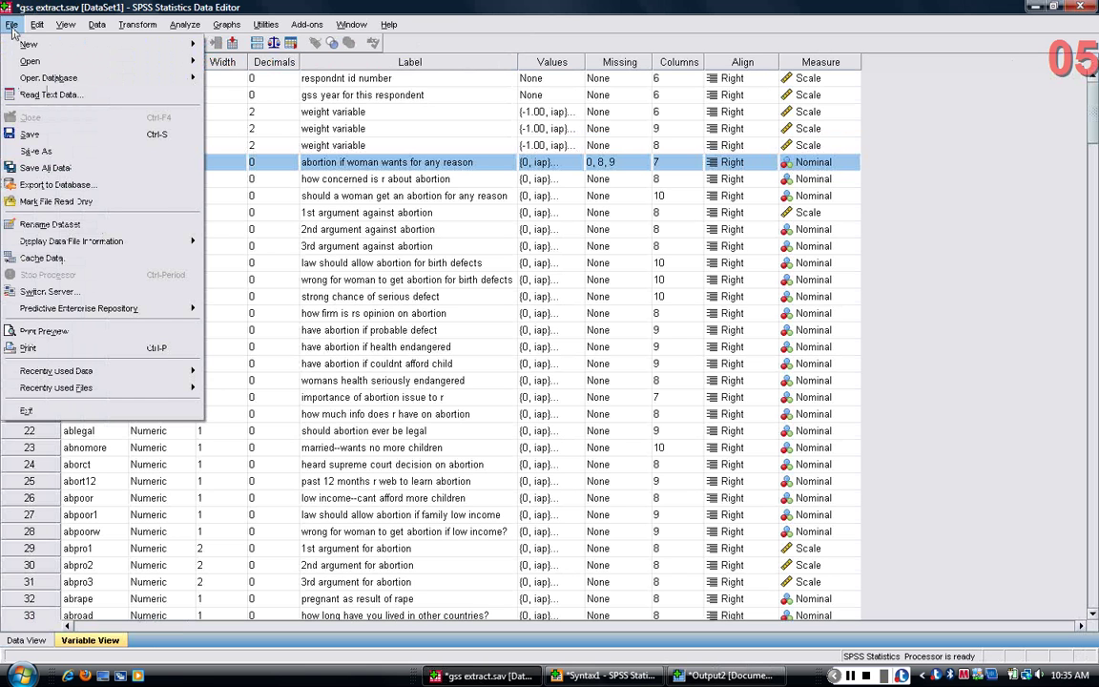
mouse_move(36, 26)
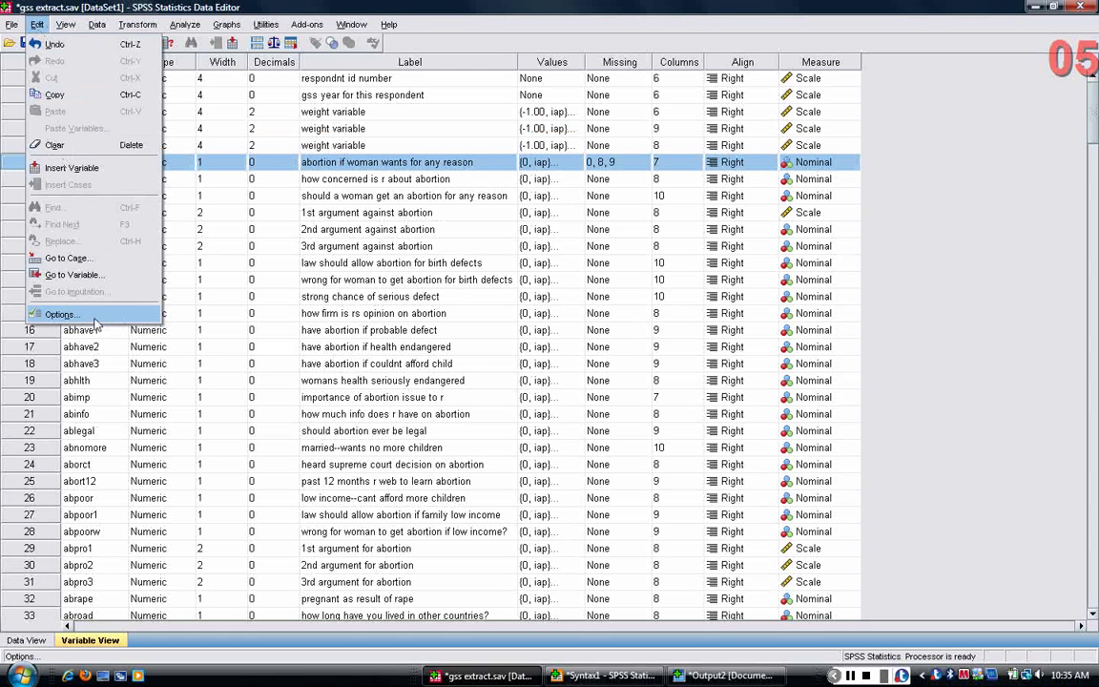
click(60, 315)
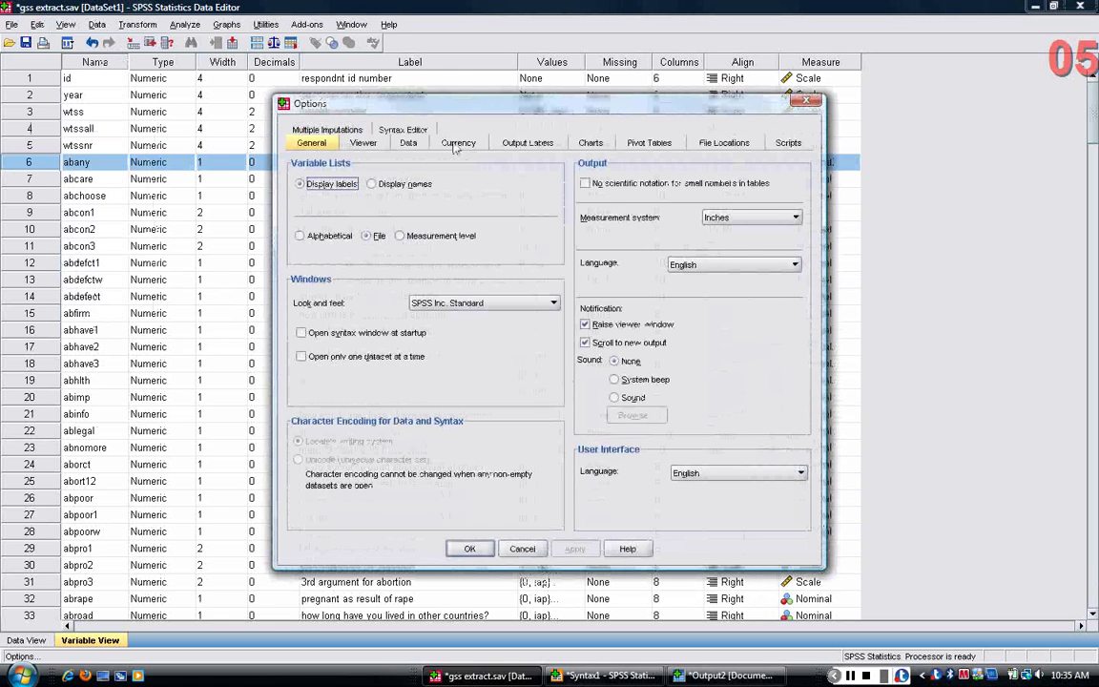
click(513, 145)
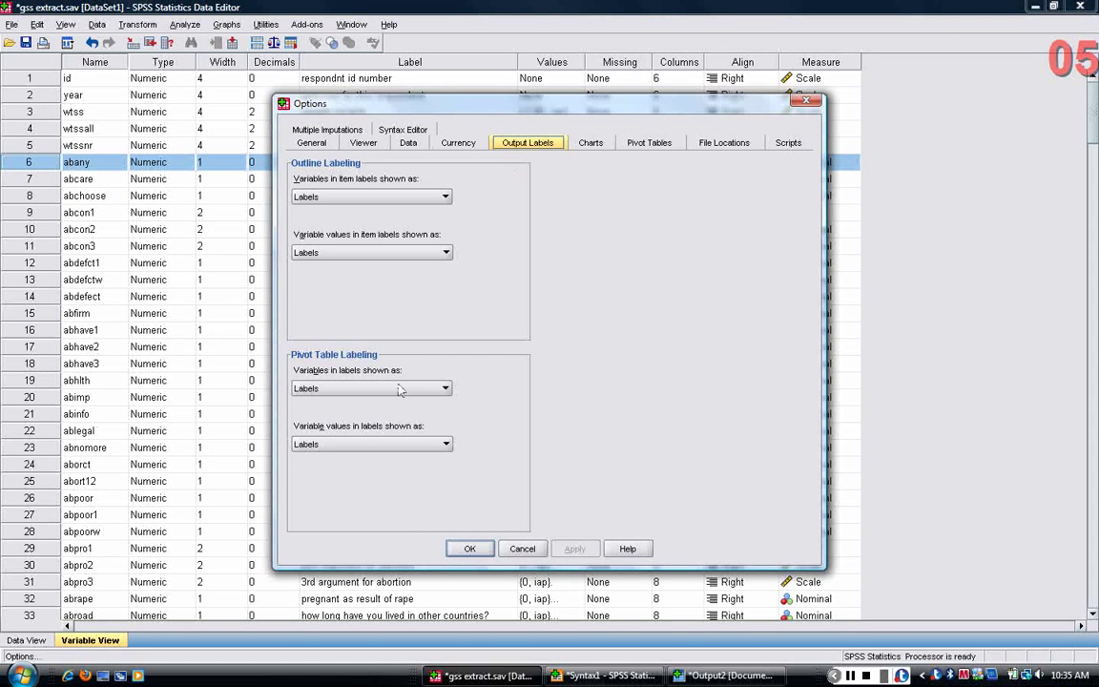
click(445, 445)
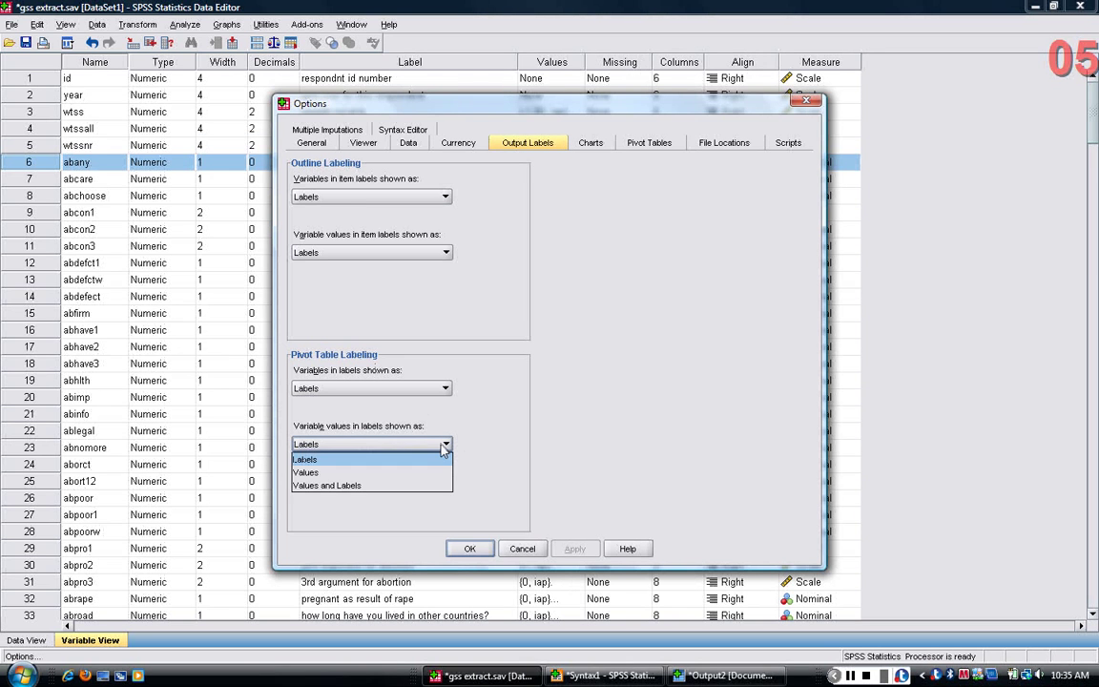
click(434, 485)
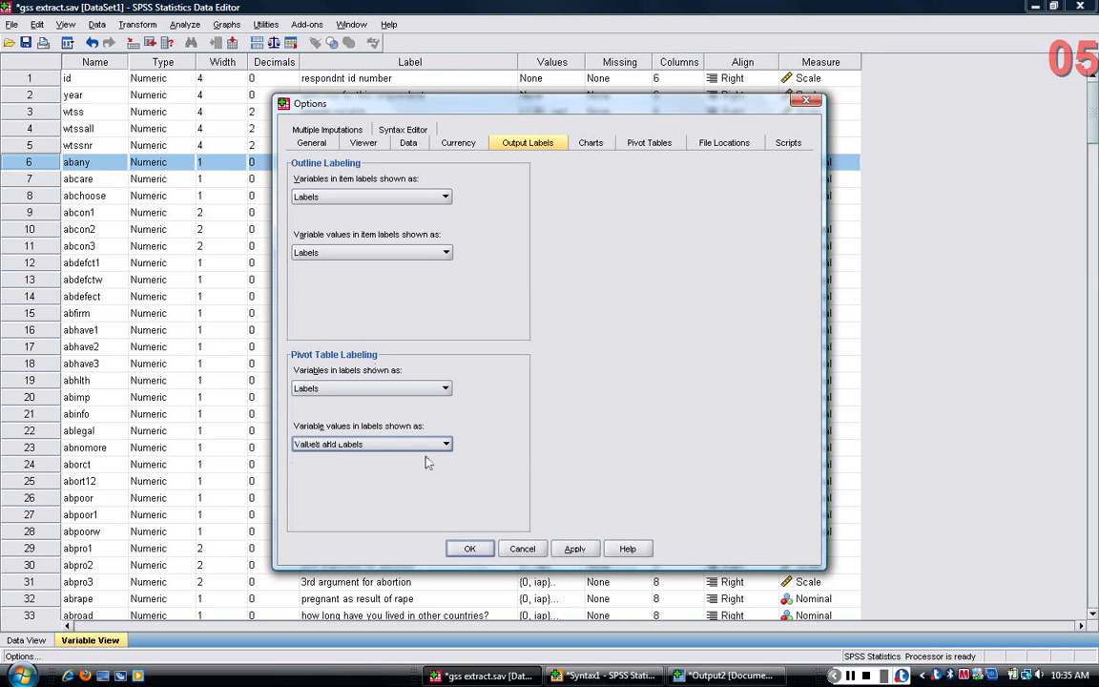
click(485, 554)
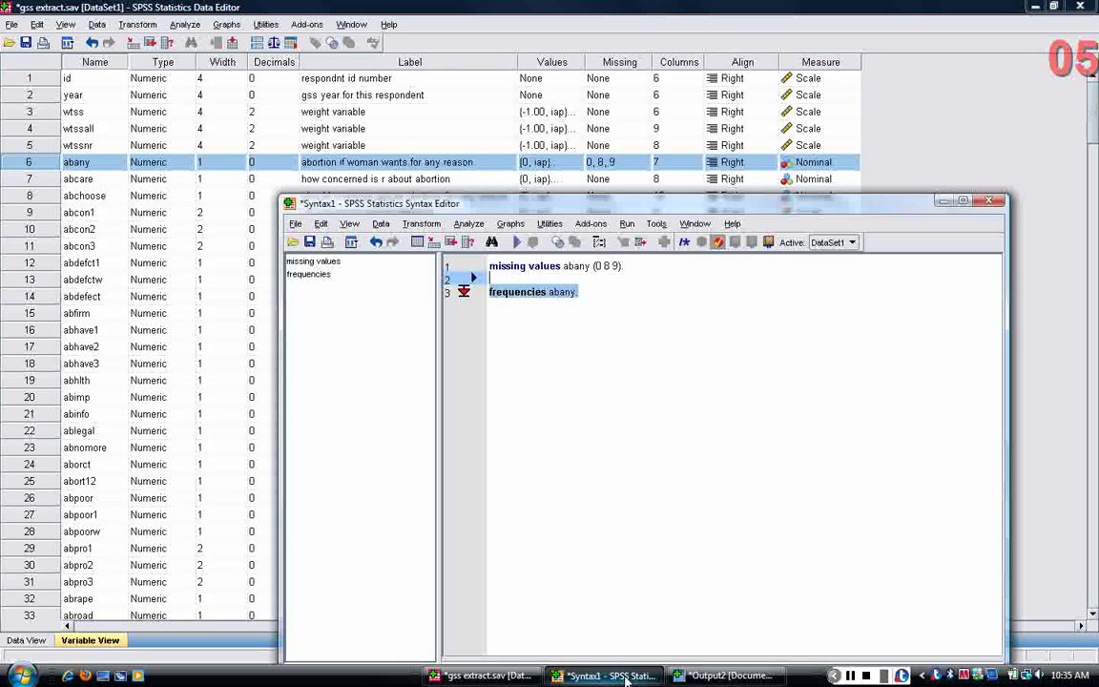
- Rerun 'frequencies abany.' and select the new table showing codes with labels like '1 yes'
click(516, 243)
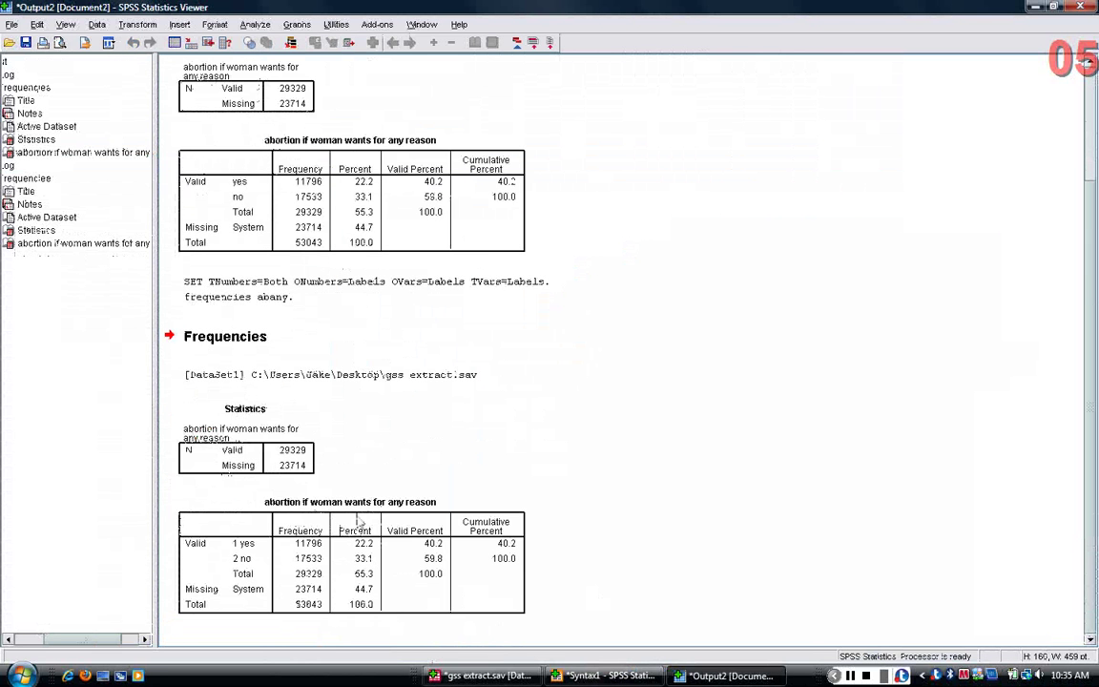
click(300, 510)
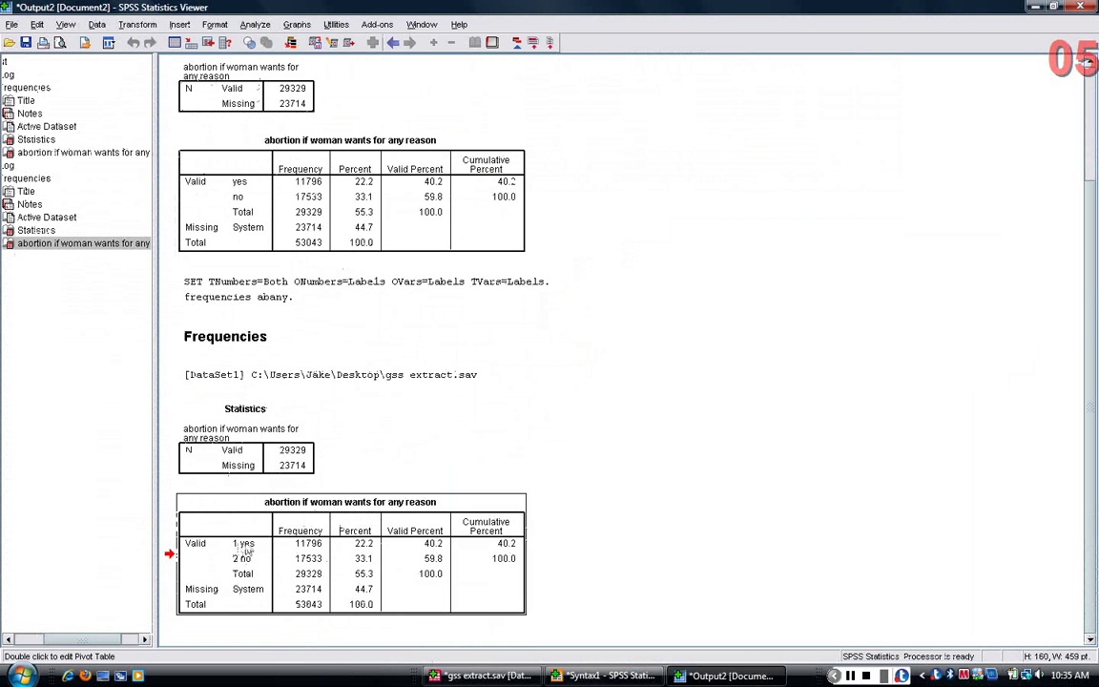